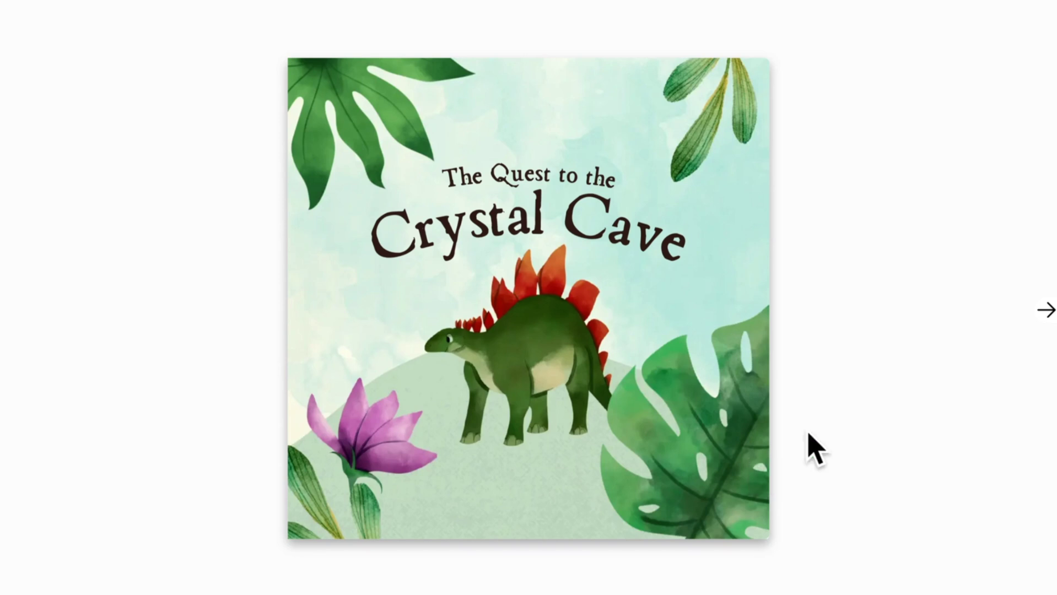
Flip the Crystal Cave storybook preview forward from the cover through its later spreads
{"action": "left_click", "coordinate": [1046, 312]}
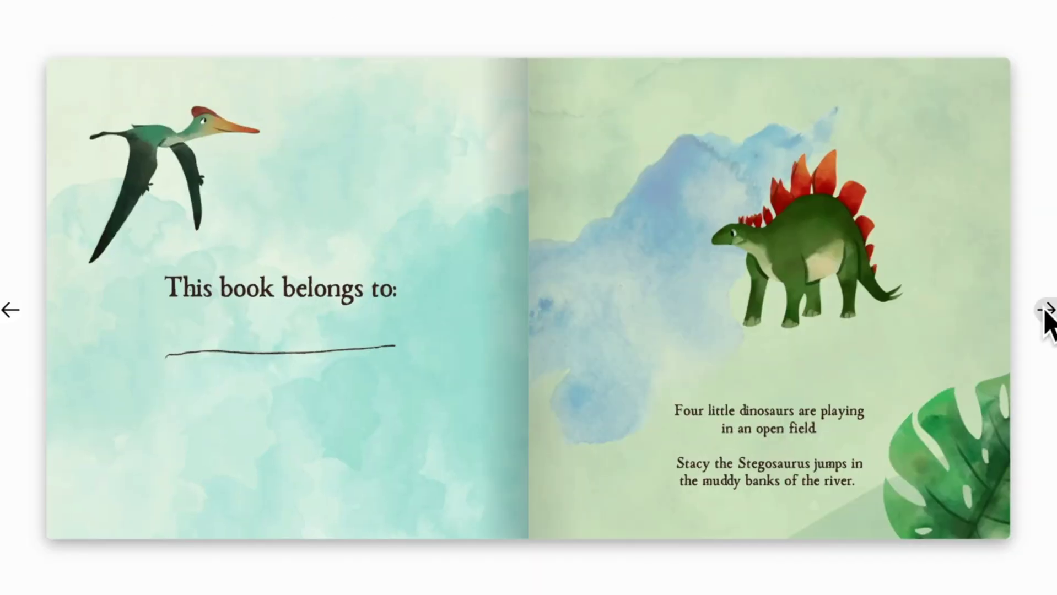
{"action": "left_click", "coordinate": [1045, 312]}
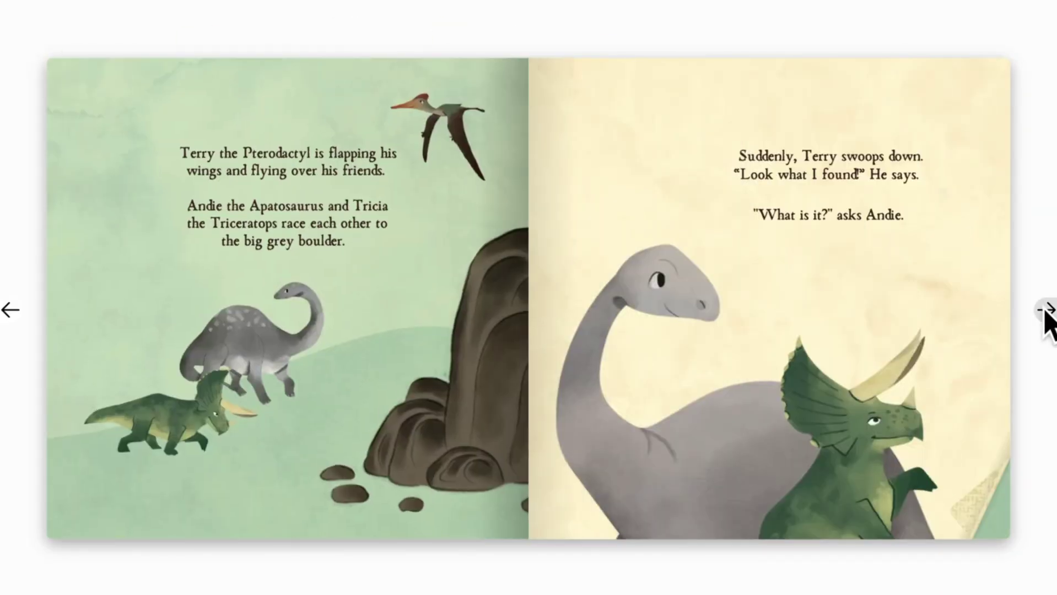
{"action": "left_click", "coordinate": [1046, 312]}
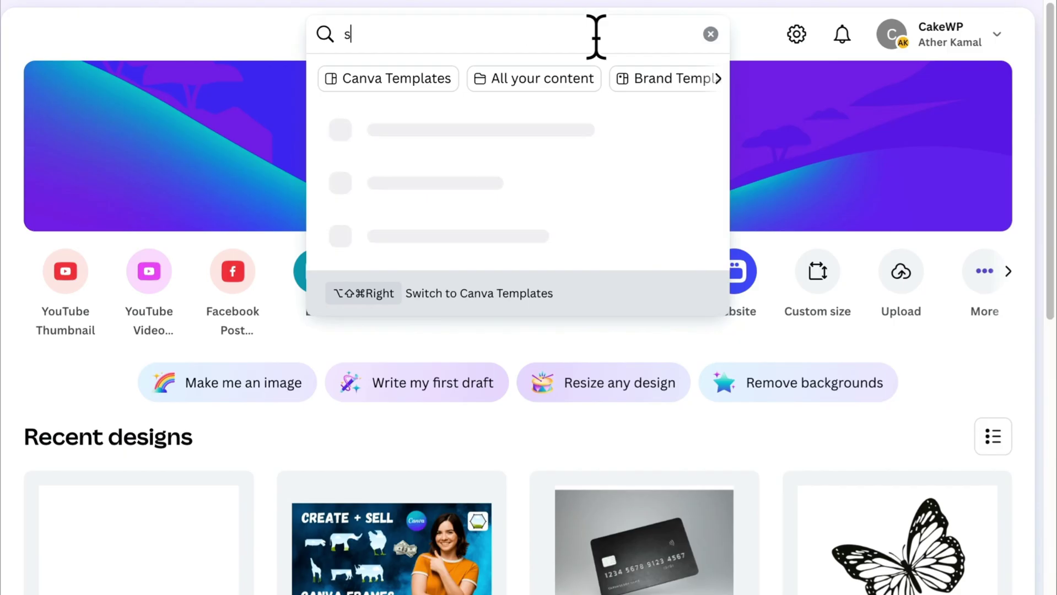
Search 'story' and browse Canva's Story Book template results
{"action": "type", "text": "tory"}
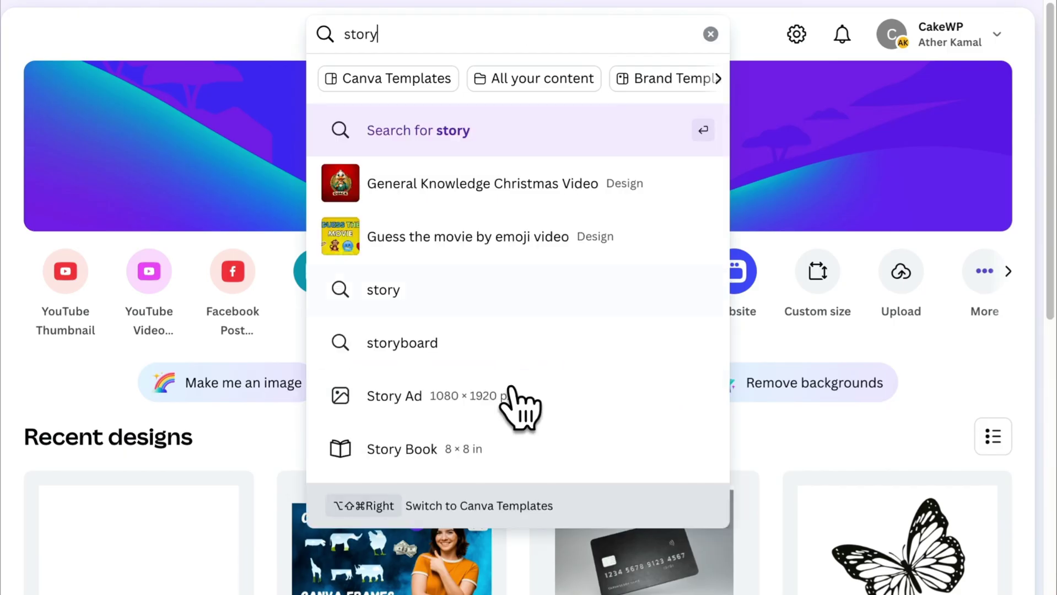
{"action": "left_click", "coordinate": [494, 452]}
{"action": "scroll", "coordinate": [499, 468], "scroll_direction": "down", "scroll_amount": 5}
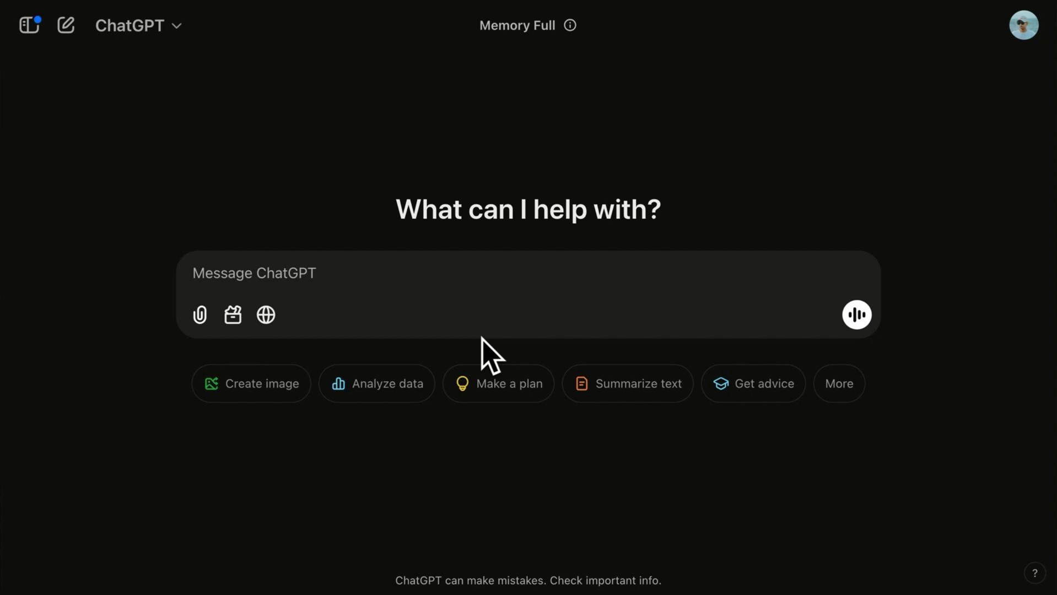
Send ChatGPT the prompt 'write a short story for kids that a…'
{"action": "left_click", "coordinate": [271, 256]}
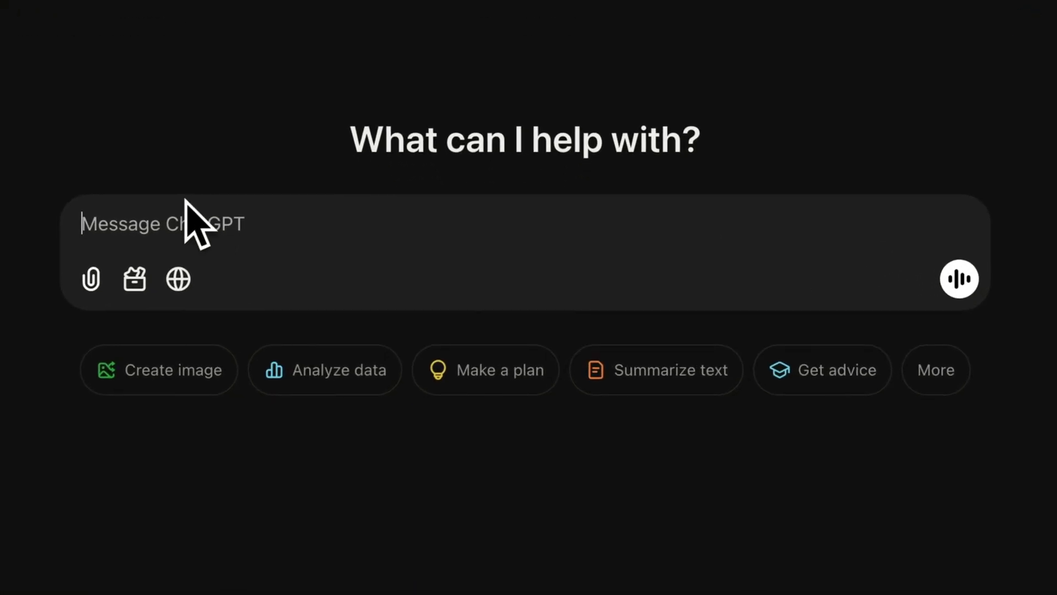
{"action": "type", "text": "write a"}
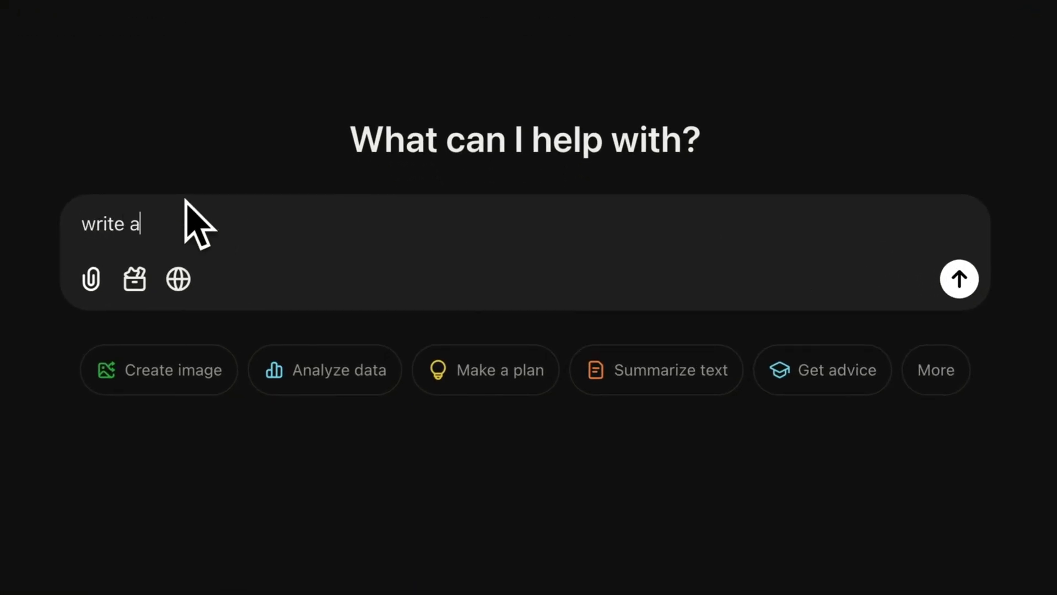
{"action": "type", "text": " short story for kids"}
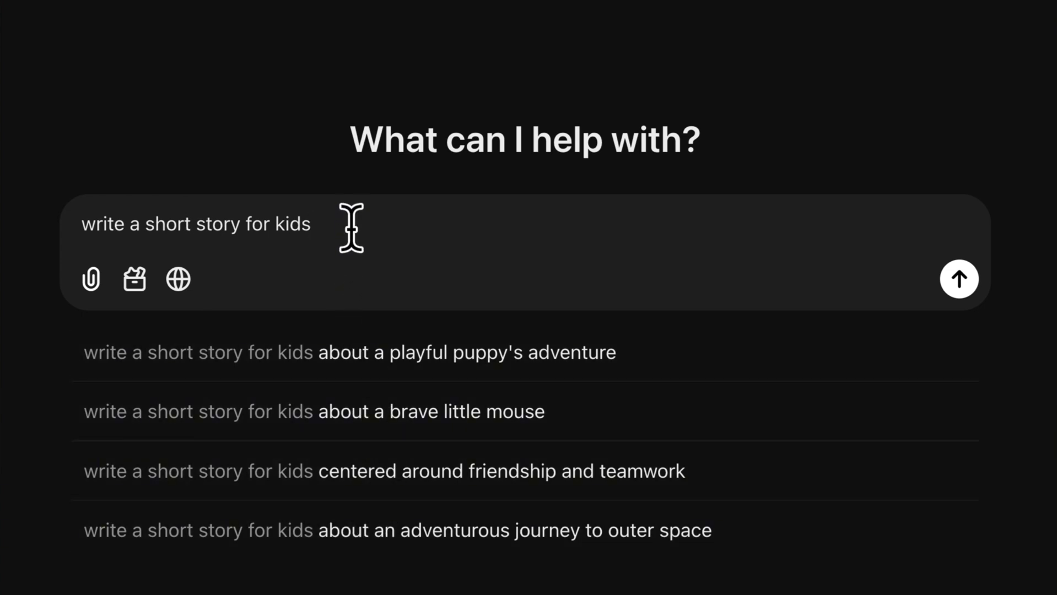
{"action": "type", "text": "that are entertaining and educational"}
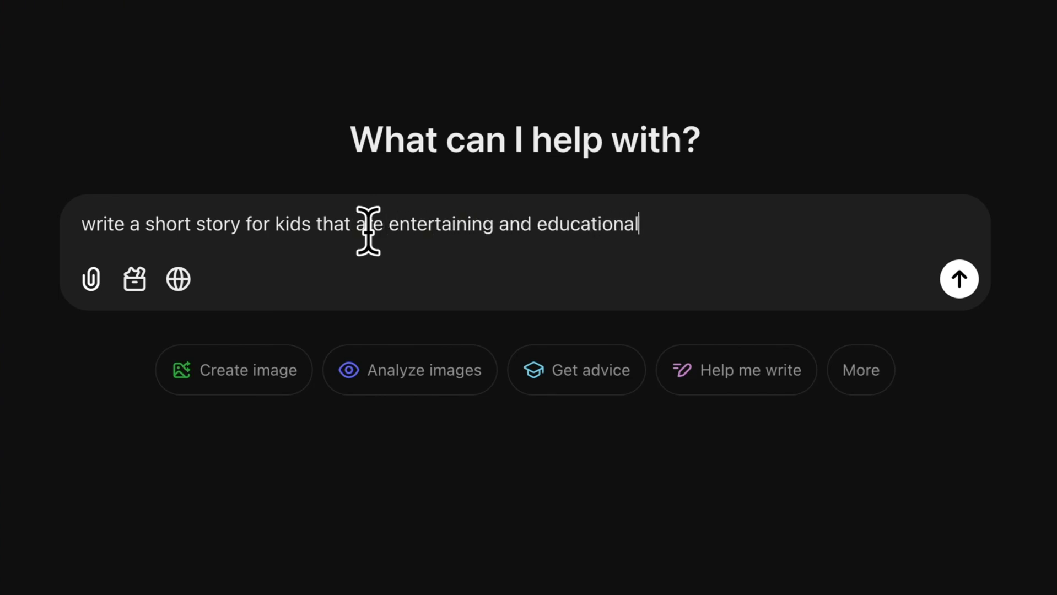
{"action": "key", "text": "Return"}
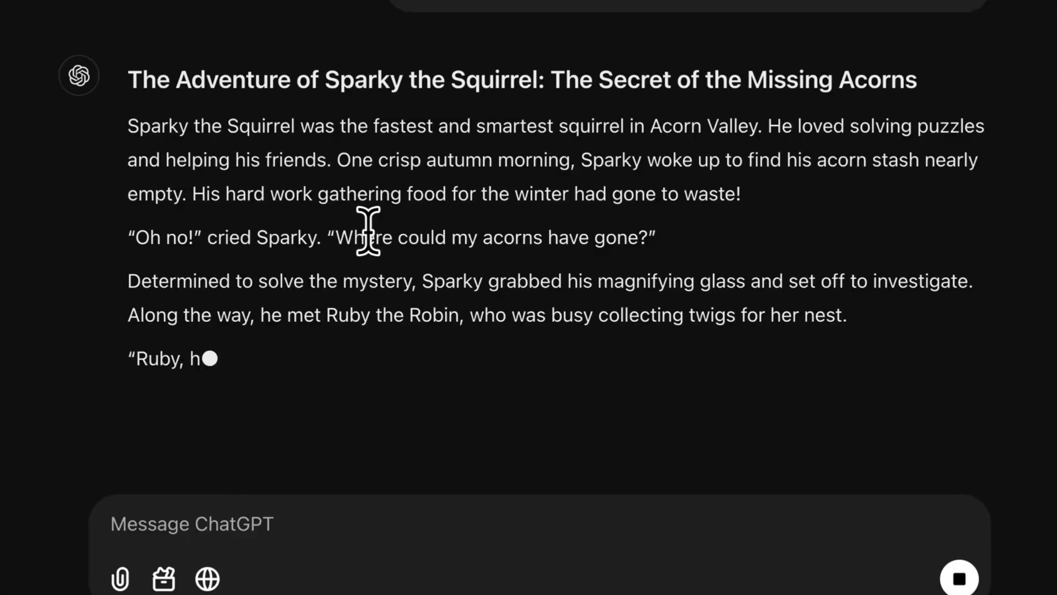
Regenerate ChatGPT's story reply from the model switcher
{"action": "scroll", "coordinate": [369, 236], "scroll_direction": "down", "scroll_amount": 5}
{"action": "scroll", "coordinate": [368, 235], "scroll_direction": "down", "scroll_amount": 10}
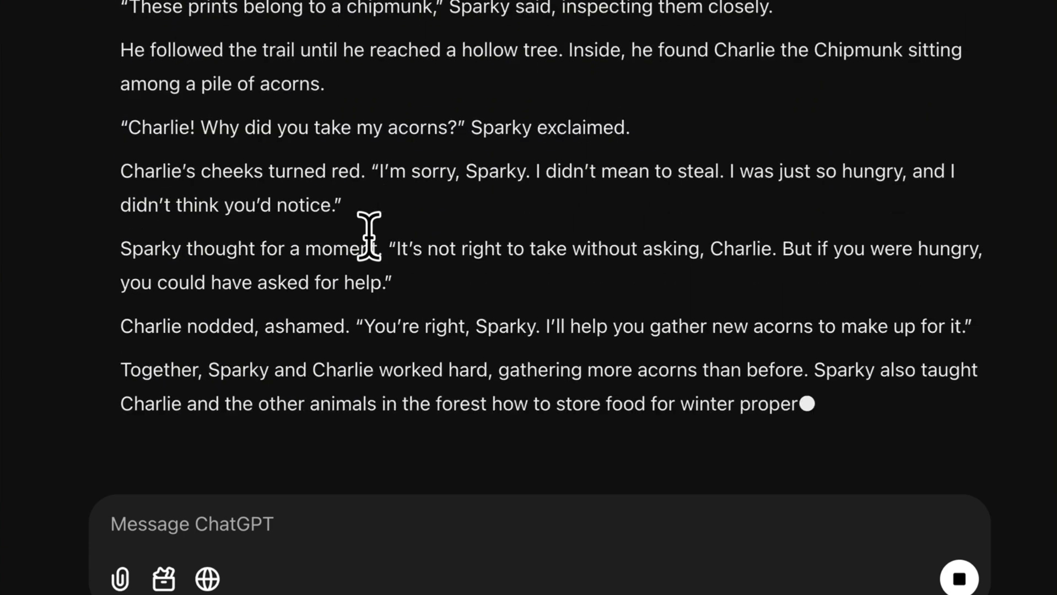
{"action": "scroll", "coordinate": [393, 210], "scroll_direction": "up", "scroll_amount": 10}
{"action": "scroll", "coordinate": [393, 210], "scroll_direction": "up", "scroll_amount": 6}
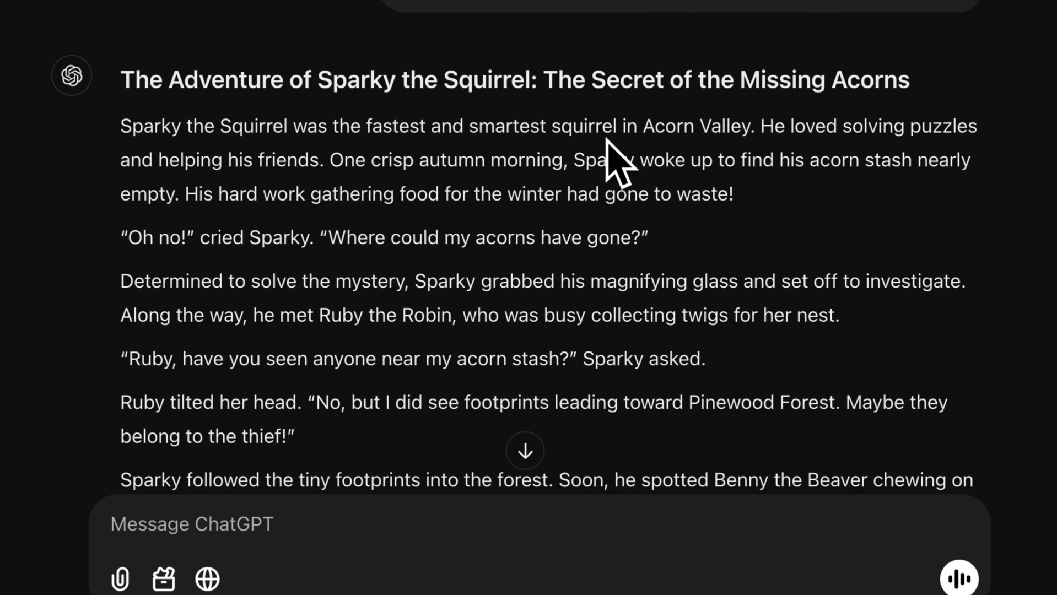
{"action": "scroll", "coordinate": [484, 411], "scroll_direction": "down", "scroll_amount": 15}
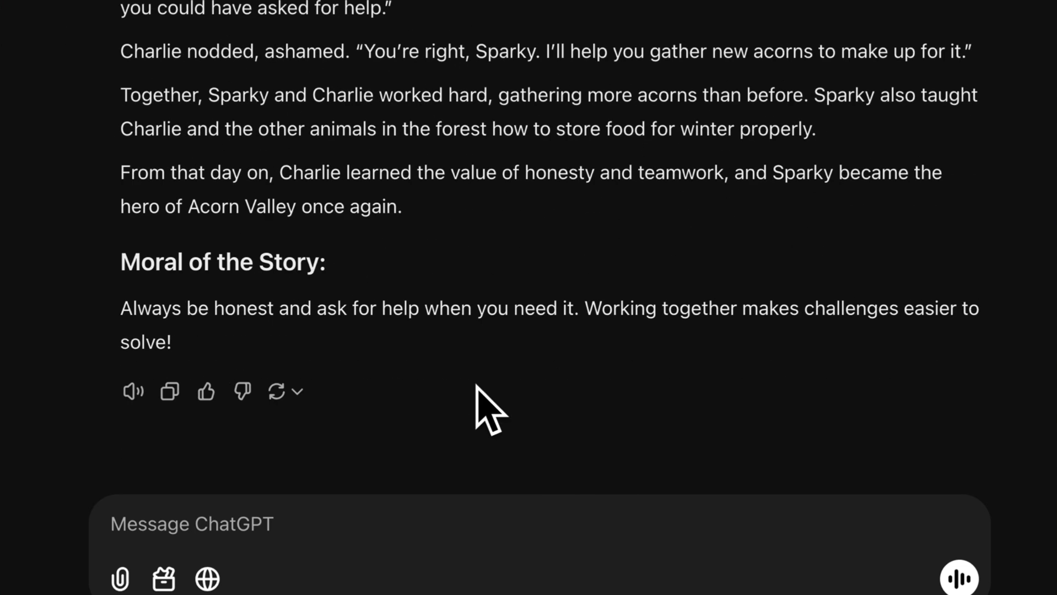
{"action": "left_click", "coordinate": [292, 392]}
{"action": "left_click", "coordinate": [349, 114]}
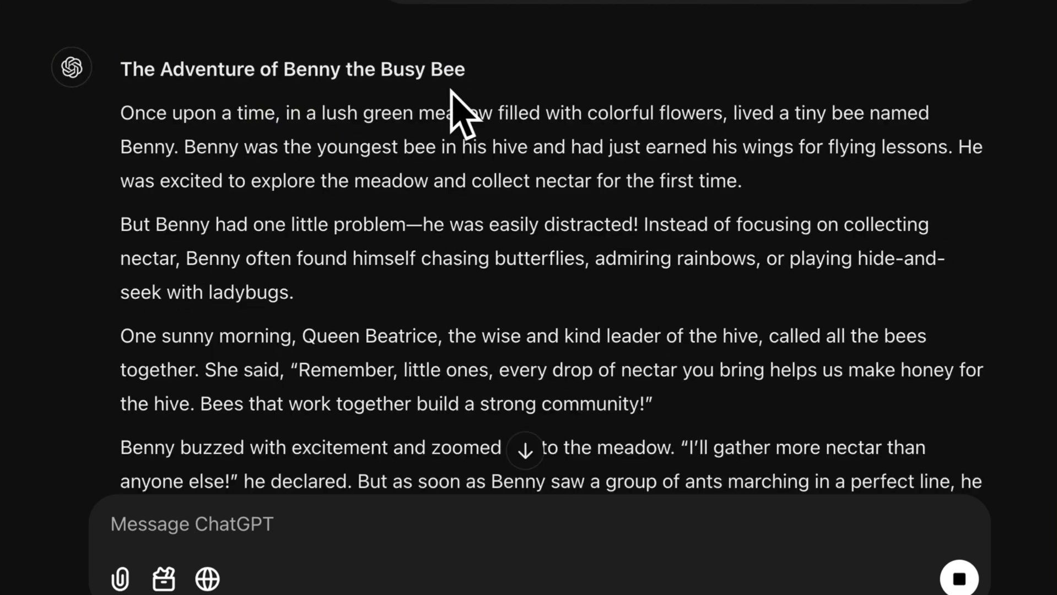
Copy the Benny the Busy Bee story and paste it into Online Notepad
{"action": "scroll", "coordinate": [532, 133], "scroll_direction": "down", "scroll_amount": 10}
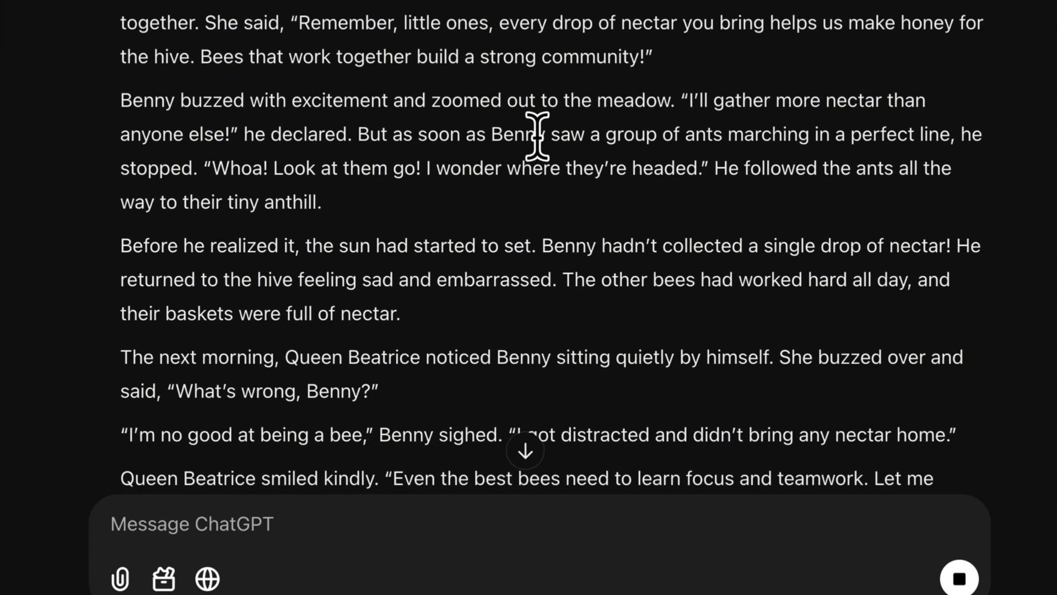
{"action": "scroll", "coordinate": [537, 137], "scroll_direction": "down", "scroll_amount": 6}
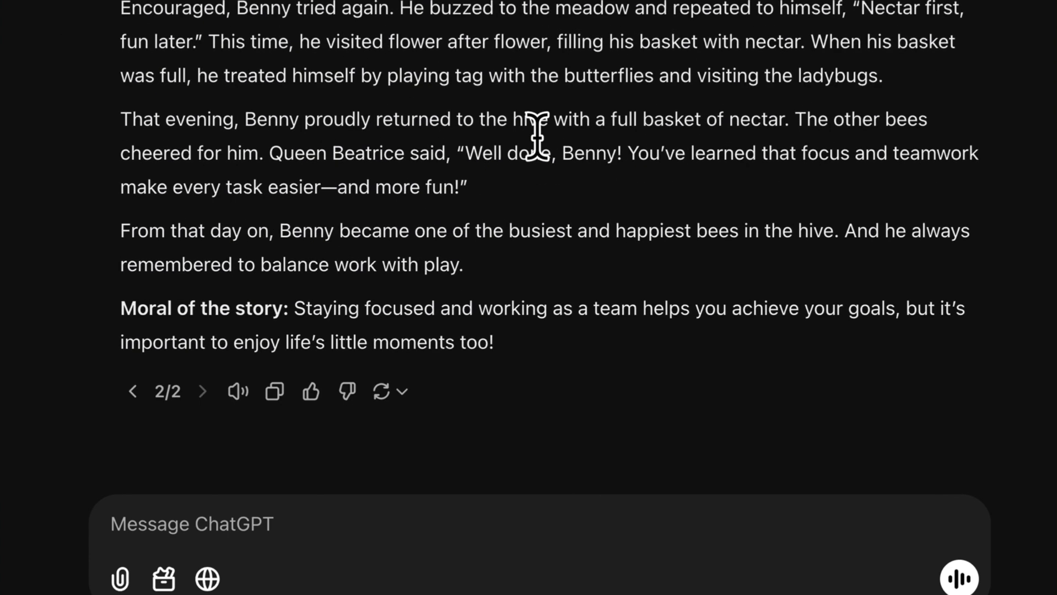
{"action": "left_click", "coordinate": [274, 393]}
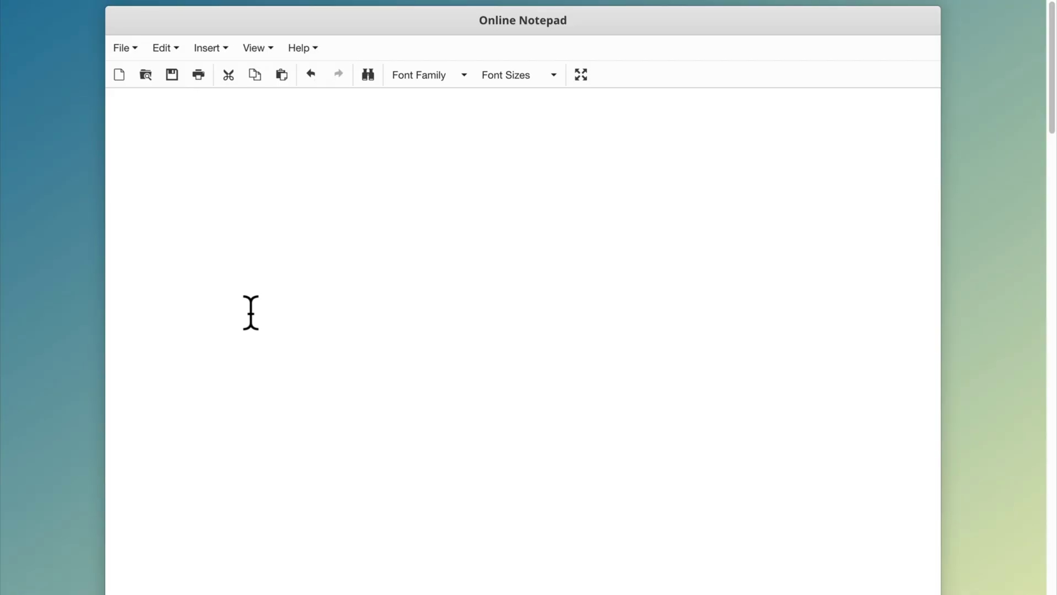
{"action": "key", "text": "super+v"}
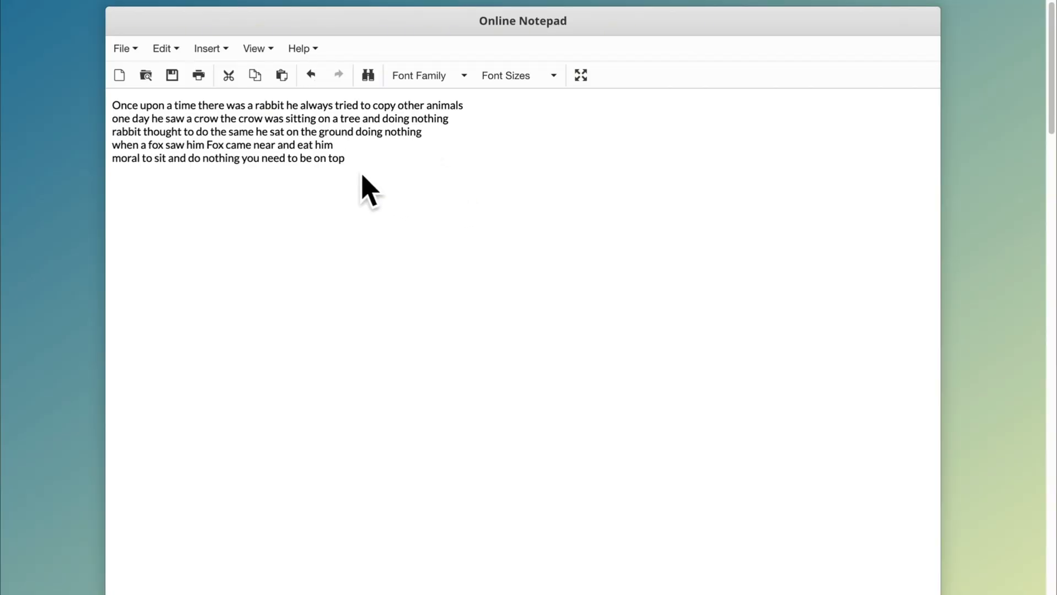
Select the five lines of the rabbit, crow and fox story in the notepad
{"action": "left_click_drag", "start_coordinate": [115, 106], "coordinate": [363, 176]}
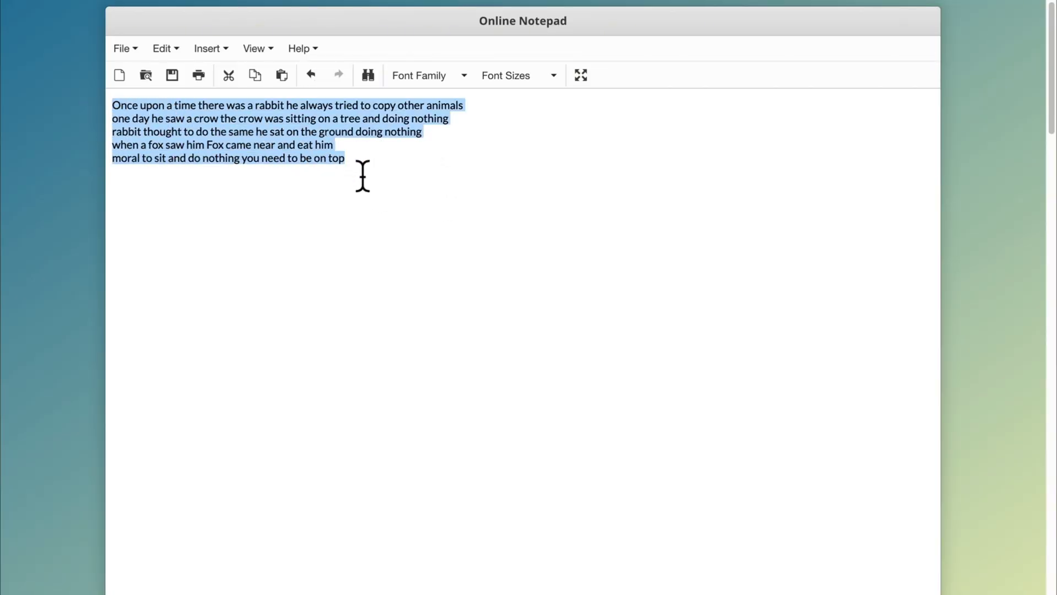
{"action": "left_click", "coordinate": [365, 176]}
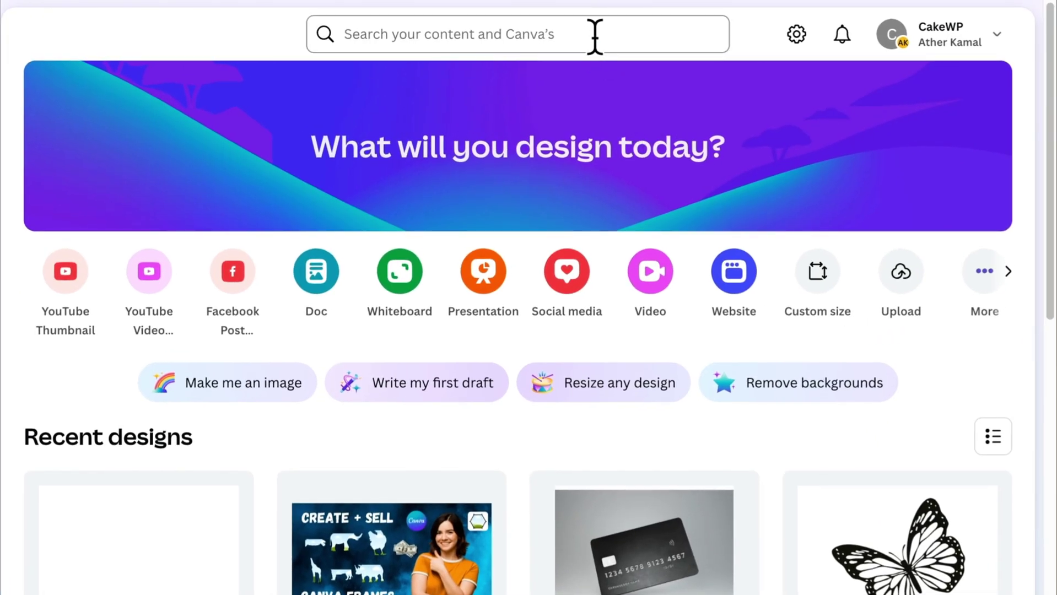
Search 'story' and open the Story Book templates page
{"action": "left_click", "coordinate": [595, 35]}
{"action": "type", "text": "story"}
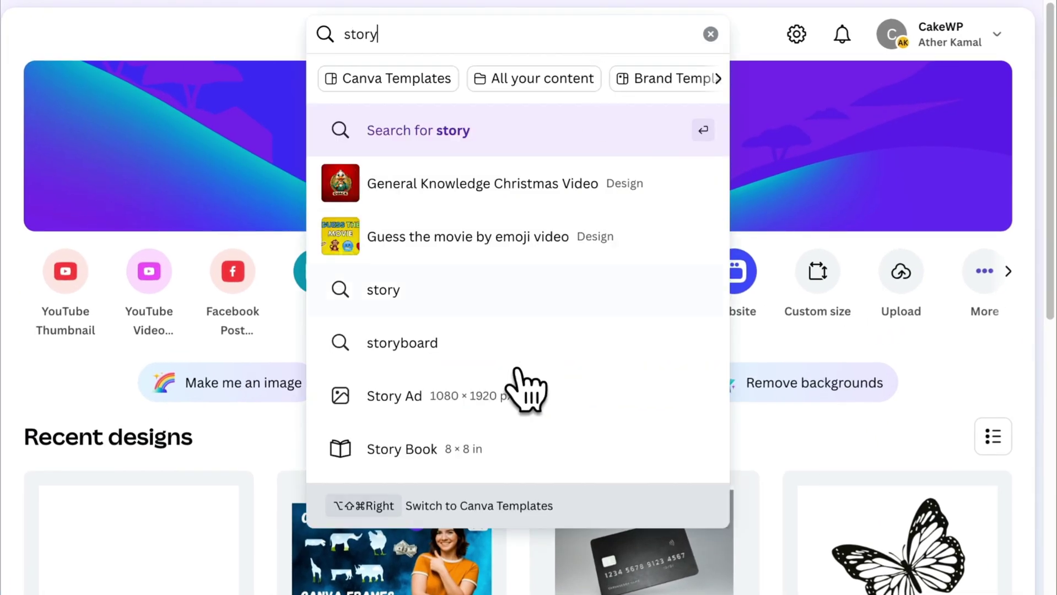
{"action": "left_click", "coordinate": [502, 467]}
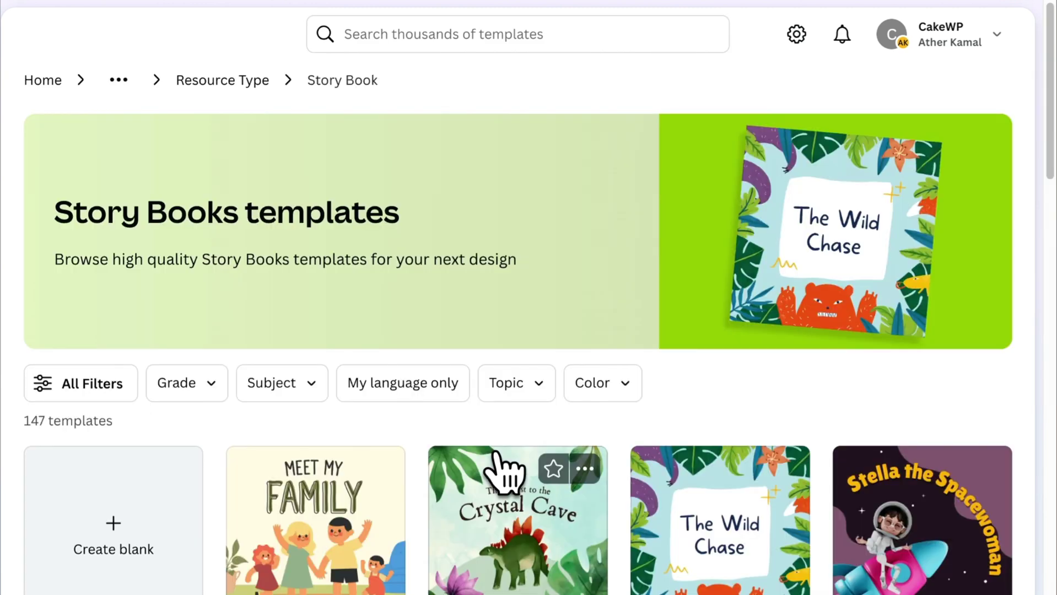
{"action": "scroll", "coordinate": [505, 419], "scroll_direction": "down", "scroll_amount": 5}
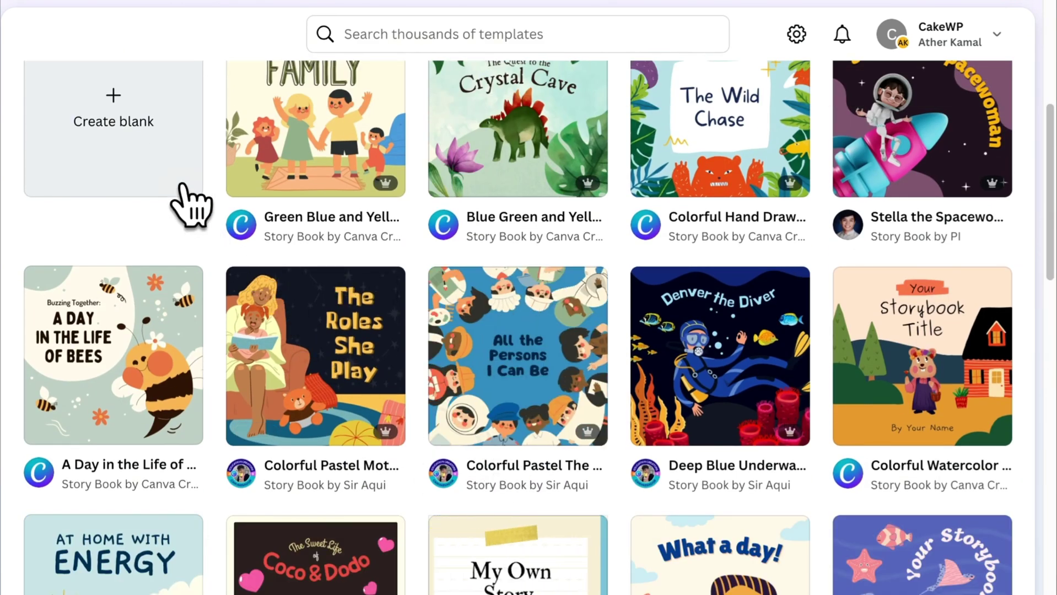
{"action": "scroll", "coordinate": [181, 193], "scroll_direction": "up", "scroll_amount": 4}
Create a blank Story Book design and search elements for 'kids background'
{"action": "left_click", "coordinate": [127, 307]}
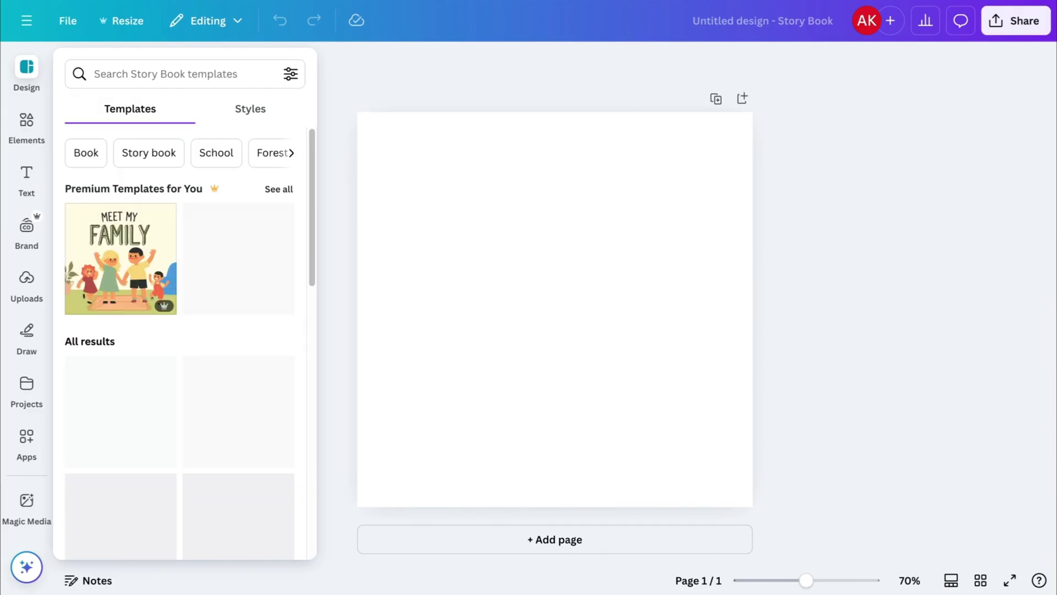
{"action": "left_click", "coordinate": [518, 209]}
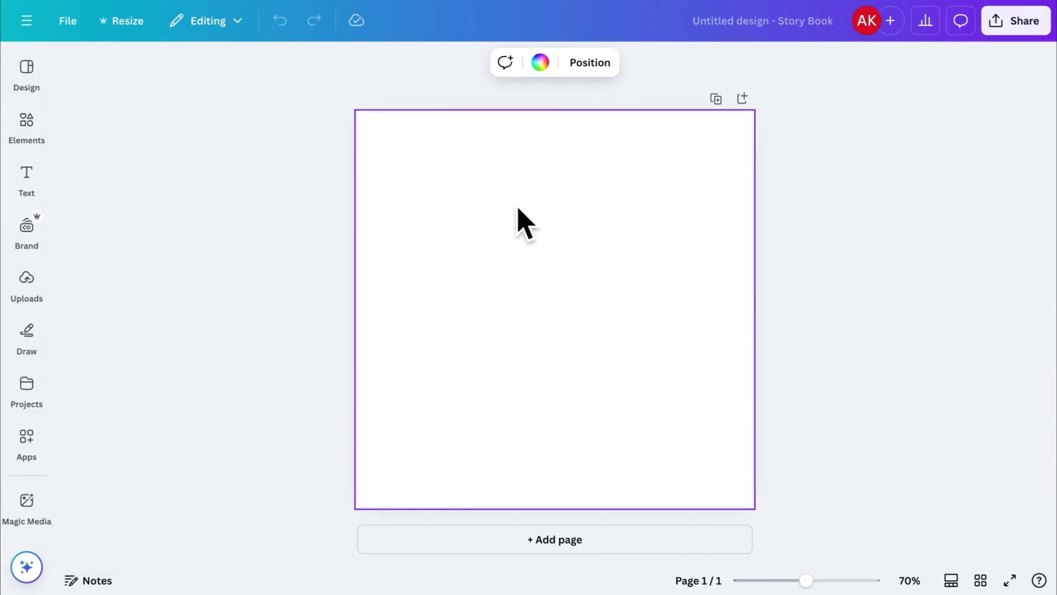
{"action": "left_click", "coordinate": [29, 127]}
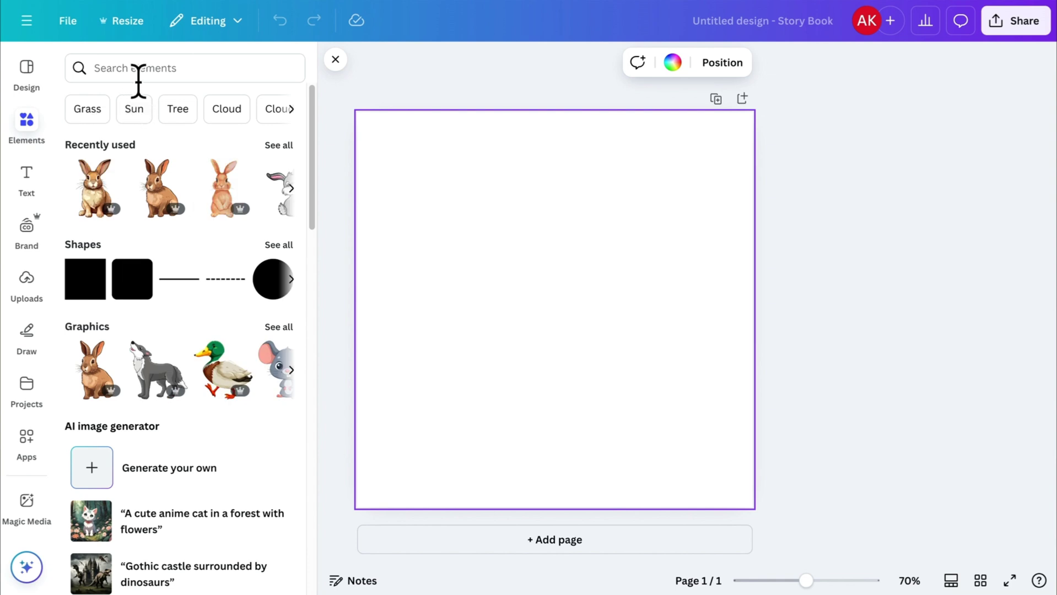
{"action": "left_click", "coordinate": [153, 67]}
{"action": "type", "text": "kids background"}
{"action": "key", "text": "Return"}
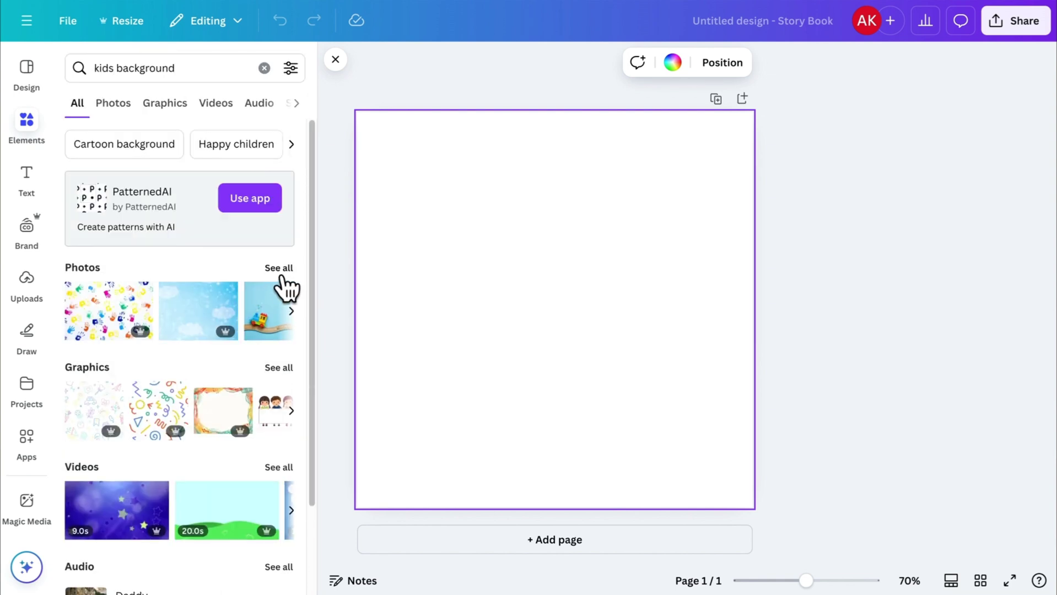
Add the blue cloud photo and stretch it to cover the whole page
{"action": "left_click", "coordinate": [278, 268]}
{"action": "scroll", "coordinate": [235, 424], "scroll_direction": "down", "scroll_amount": 2}
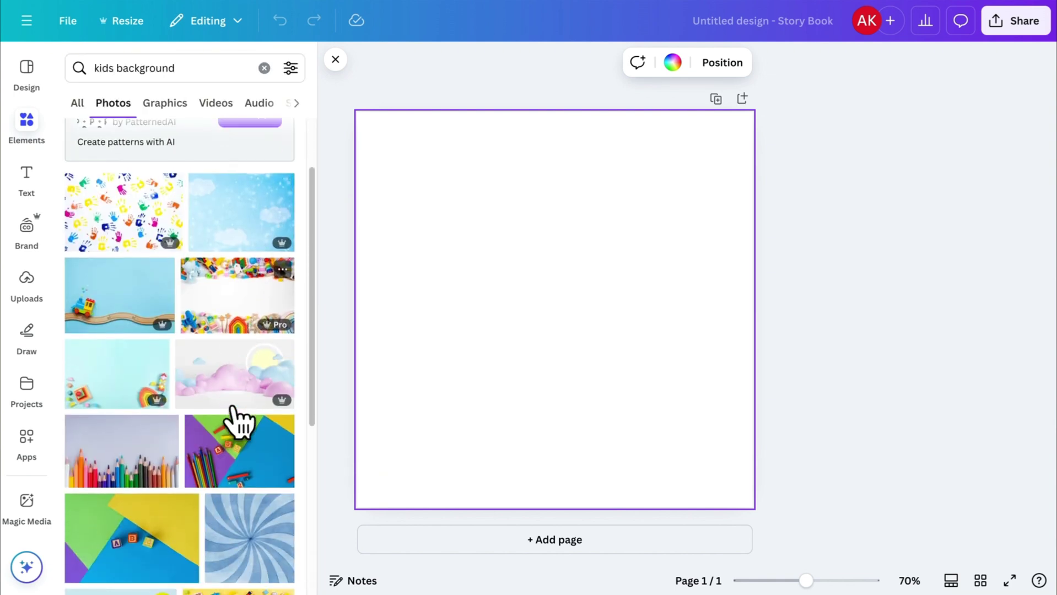
{"action": "left_click", "coordinate": [262, 210]}
{"action": "left_click_drag", "start_coordinate": [554, 193], "coordinate": [554, 111]}
{"action": "left_click_drag", "start_coordinate": [391, 427], "coordinate": [373, 473]}
{"action": "left_click_drag", "start_coordinate": [614, 443], "coordinate": [605, 443]}
{"action": "left_click_drag", "start_coordinate": [726, 476], "coordinate": [754, 505]}
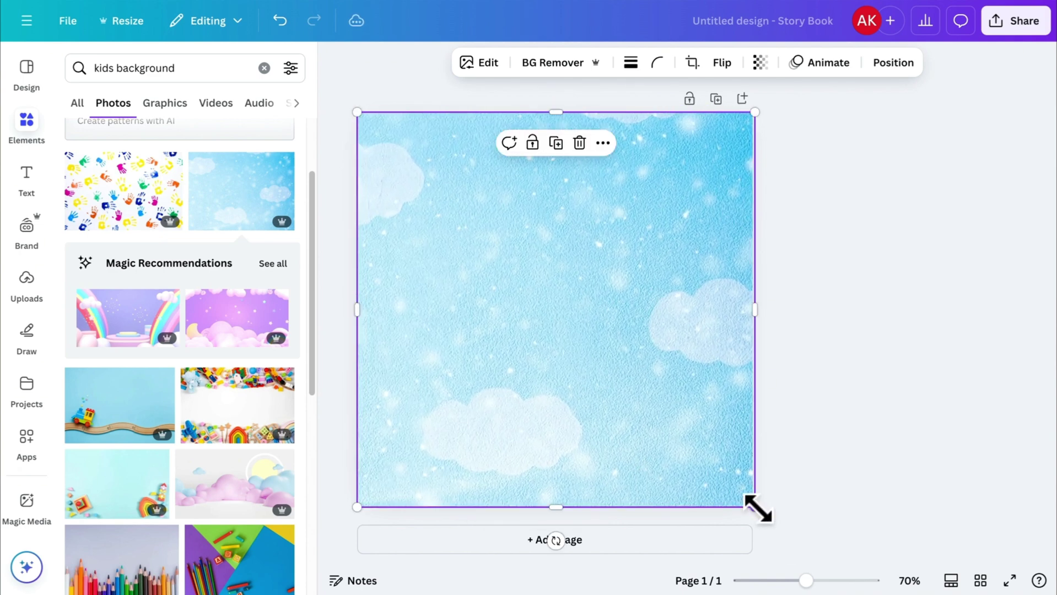
{"action": "left_click", "coordinate": [818, 464]}
Set the cloud photo as the page background and select the story's first line in the notepad
{"action": "right_click", "coordinate": [648, 384]}
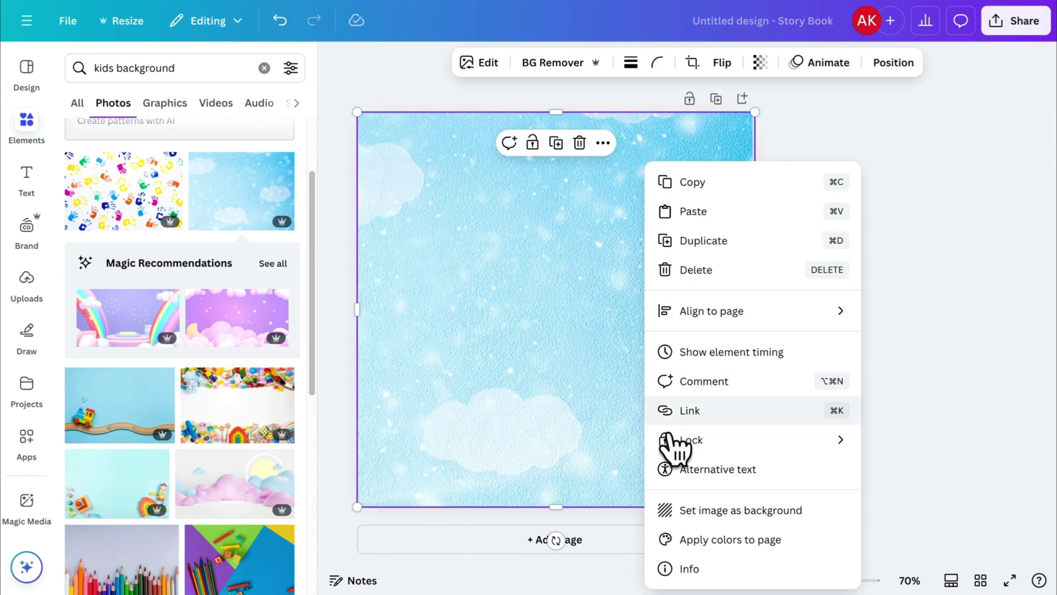
{"action": "left_click", "coordinate": [705, 511]}
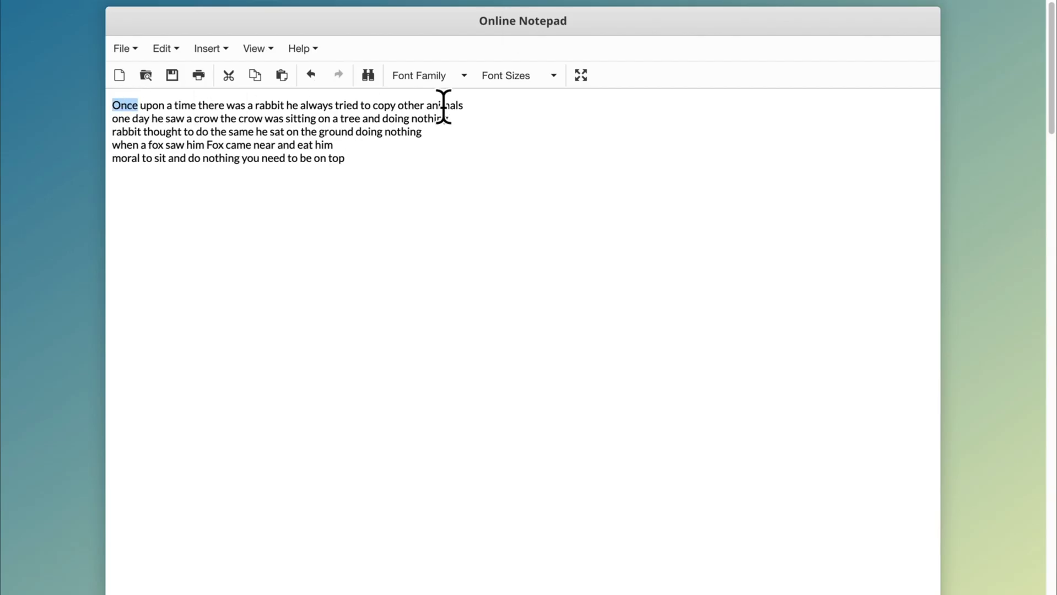
{"action": "triple_click", "coordinate": [443, 107]}
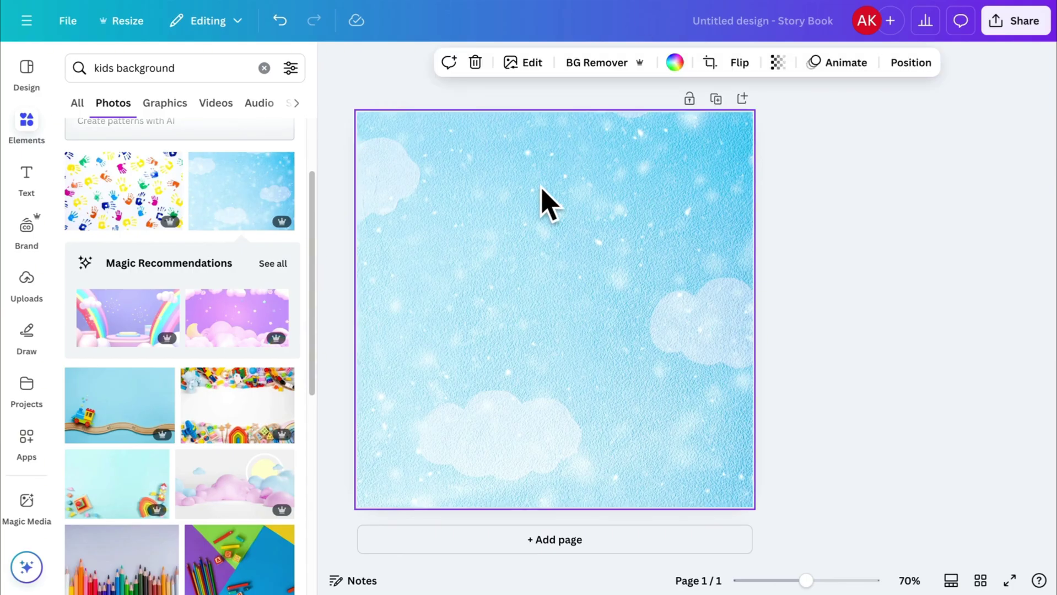
Add a body text box with the story's first line near the top of the page
{"action": "left_click", "coordinate": [33, 182]}
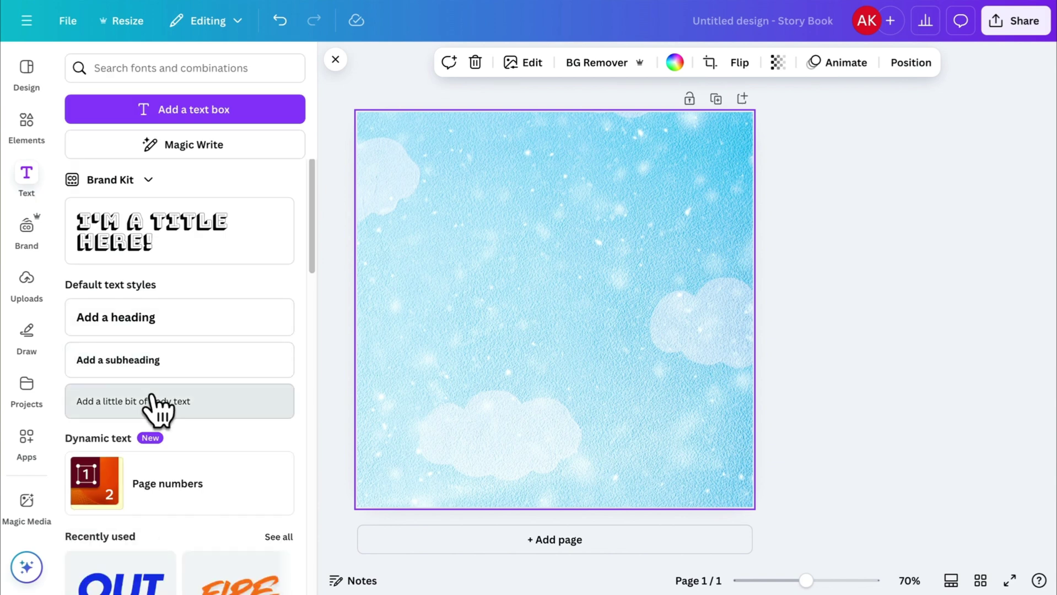
{"action": "left_click", "coordinate": [155, 406]}
{"action": "key", "text": "ctrl+v"}
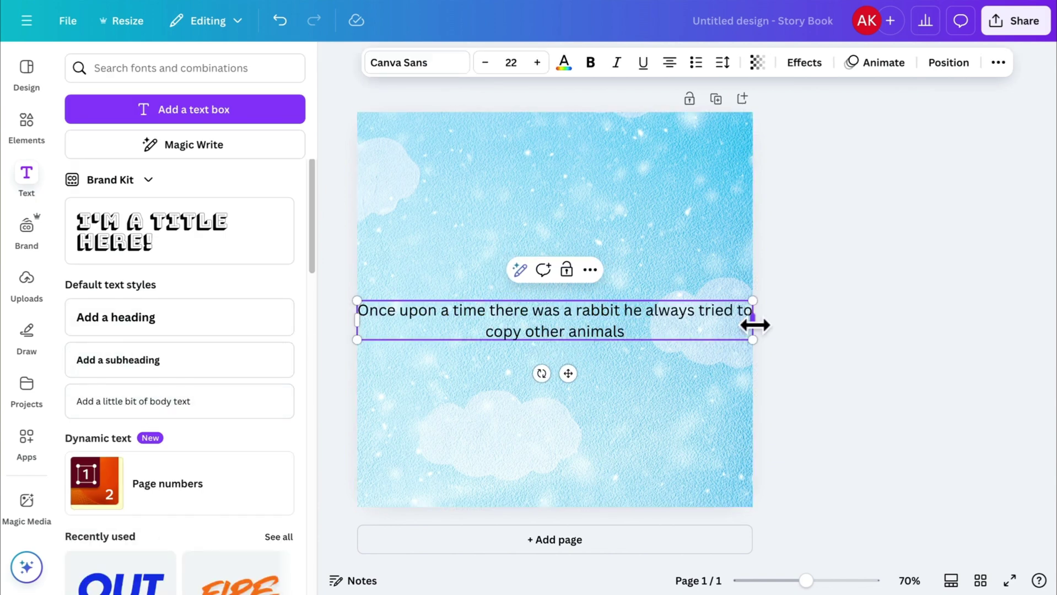
{"action": "left_click_drag", "start_coordinate": [755, 325], "coordinate": [720, 335]}
{"action": "left_click_drag", "start_coordinate": [582, 333], "coordinate": [594, 192]}
Set the story text to Comic Sans and enlarge it to size 33.8
{"action": "left_click", "coordinate": [420, 62]}
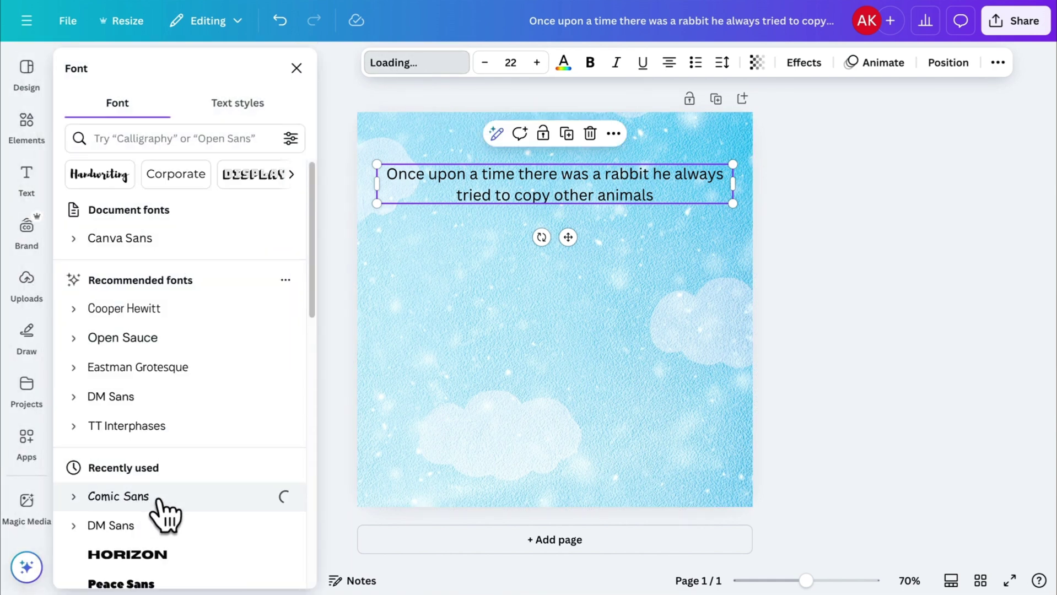
{"action": "left_click_drag", "start_coordinate": [723, 187], "coordinate": [703, 187]}
{"action": "left_click_drag", "start_coordinate": [383, 188], "coordinate": [401, 188]}
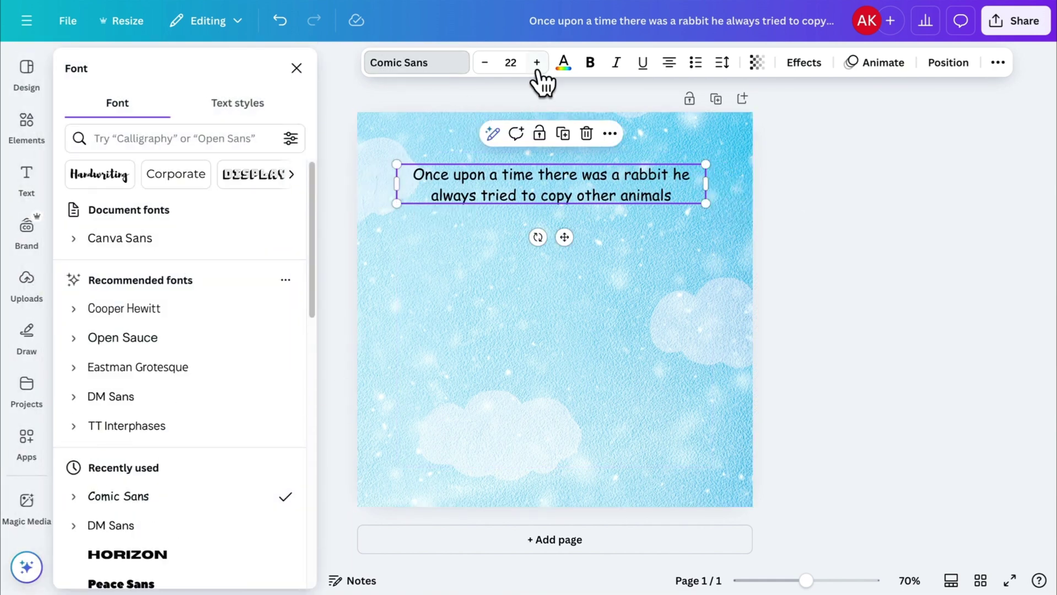
{"action": "left_click", "coordinate": [536, 62]}
{"action": "left_click_drag", "start_coordinate": [705, 254], "coordinate": [713, 242]}
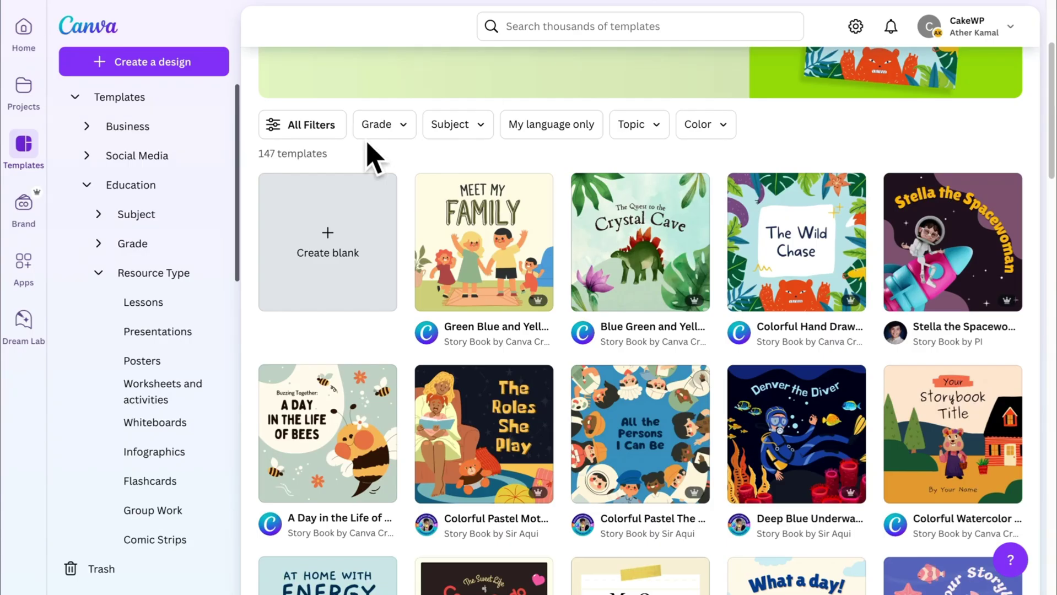
Open Dream Lab from Home and type the prompt 'Create a rabbit for kids story'
{"action": "left_click", "coordinate": [31, 36]}
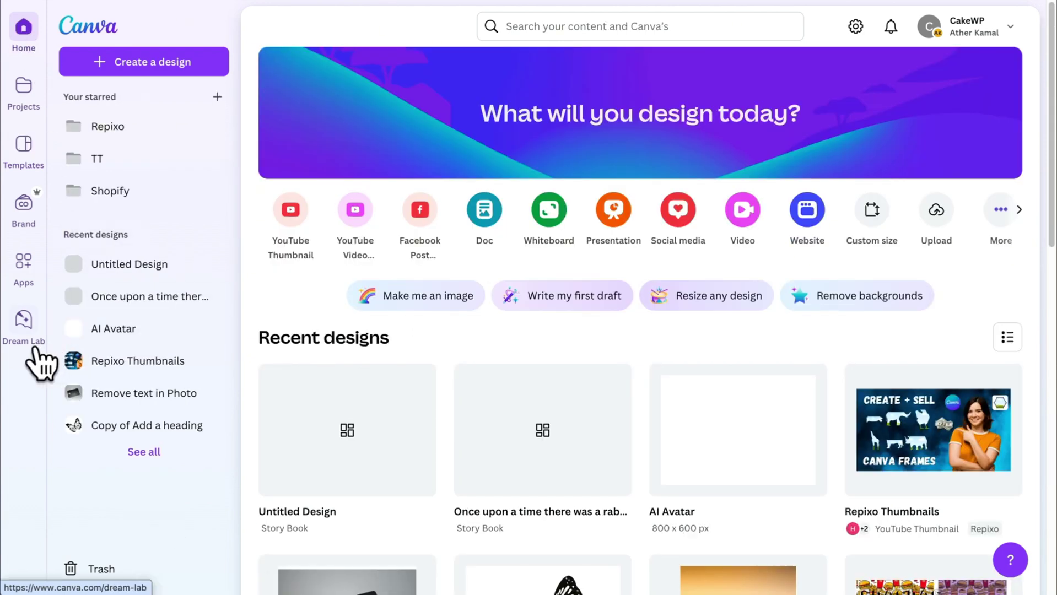
{"action": "left_click", "coordinate": [24, 328]}
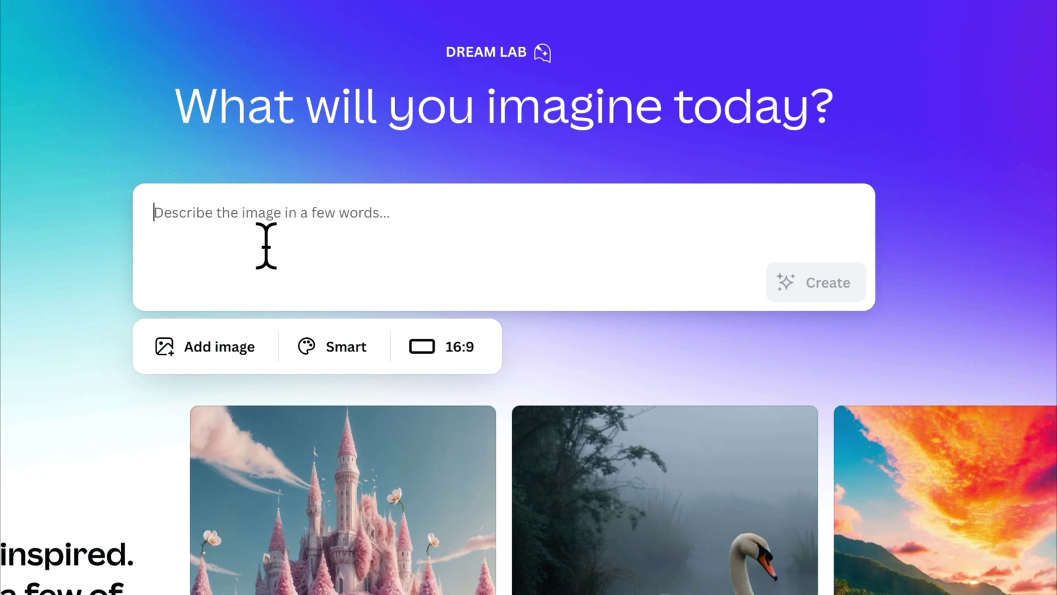
{"action": "type", "text": "Create a rabbit for kids story"}
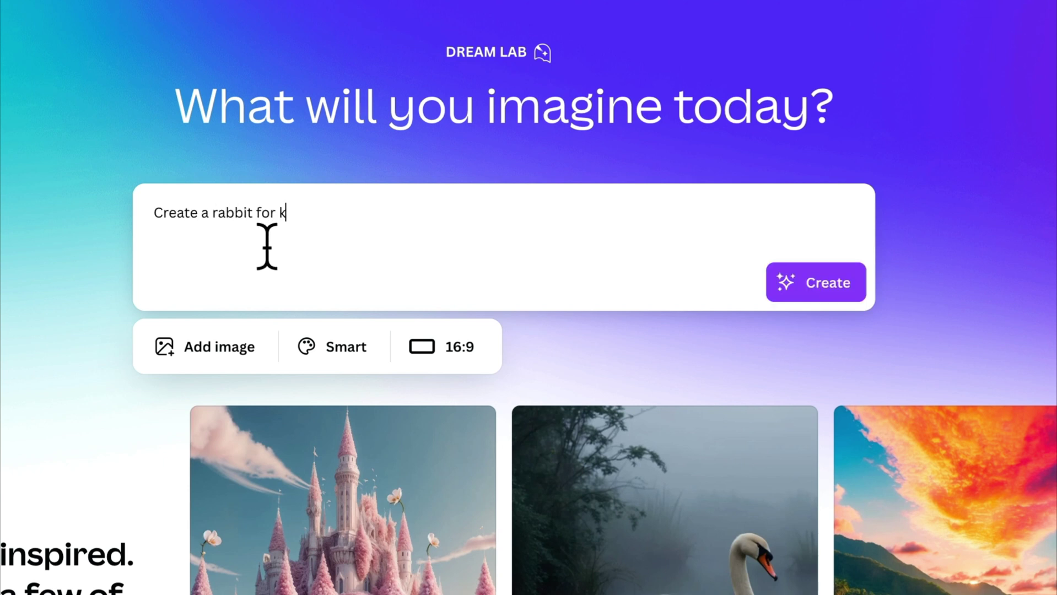
Generate rabbit images and set the orange sitting rabbit as the style reference
{"action": "left_click", "coordinate": [822, 294]}
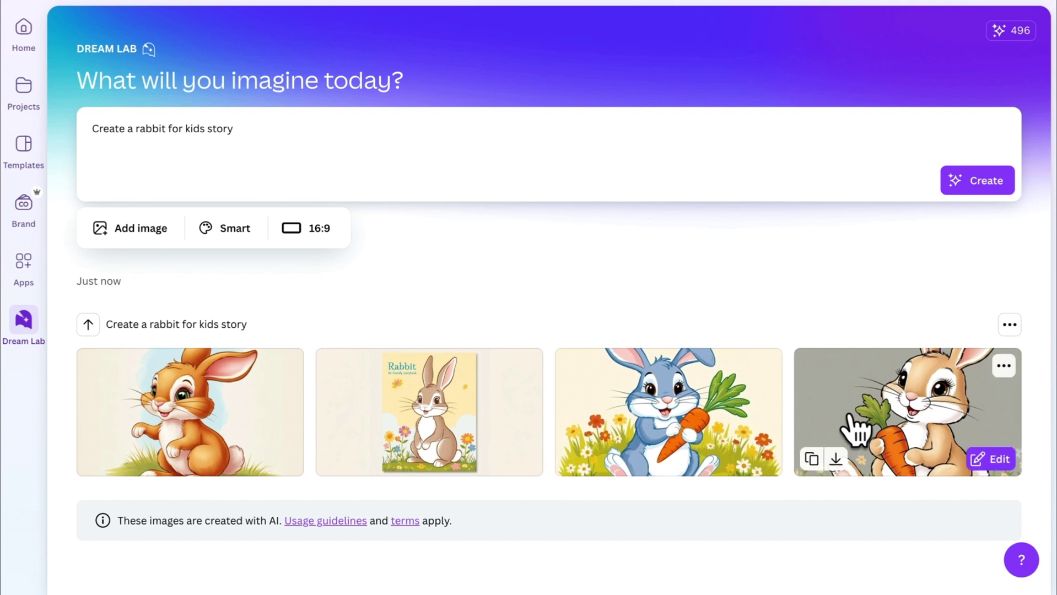
{"action": "mouse_move", "coordinate": [267, 432]}
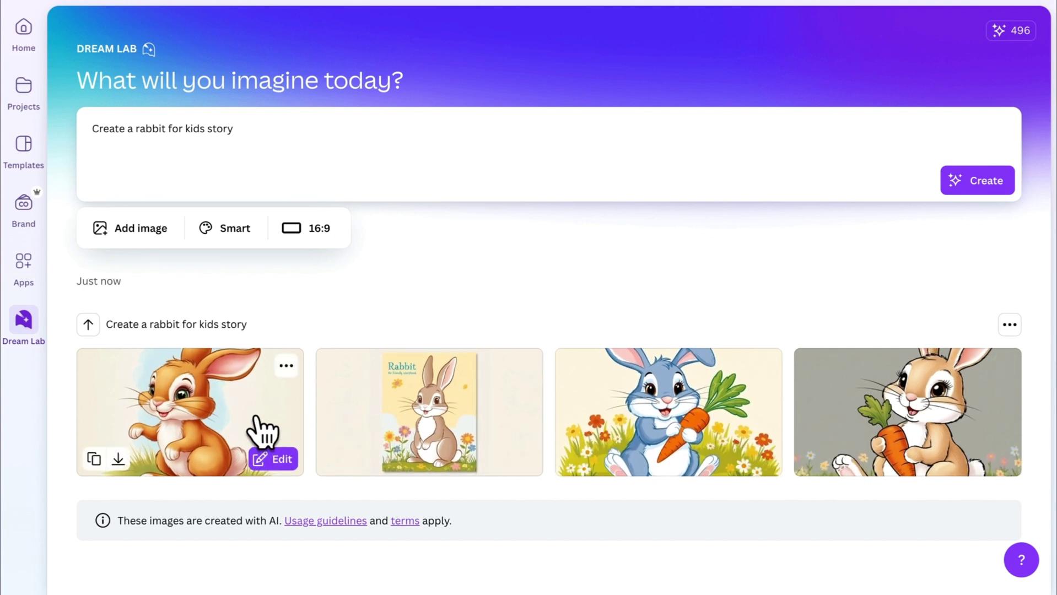
{"action": "left_click", "coordinate": [139, 232]}
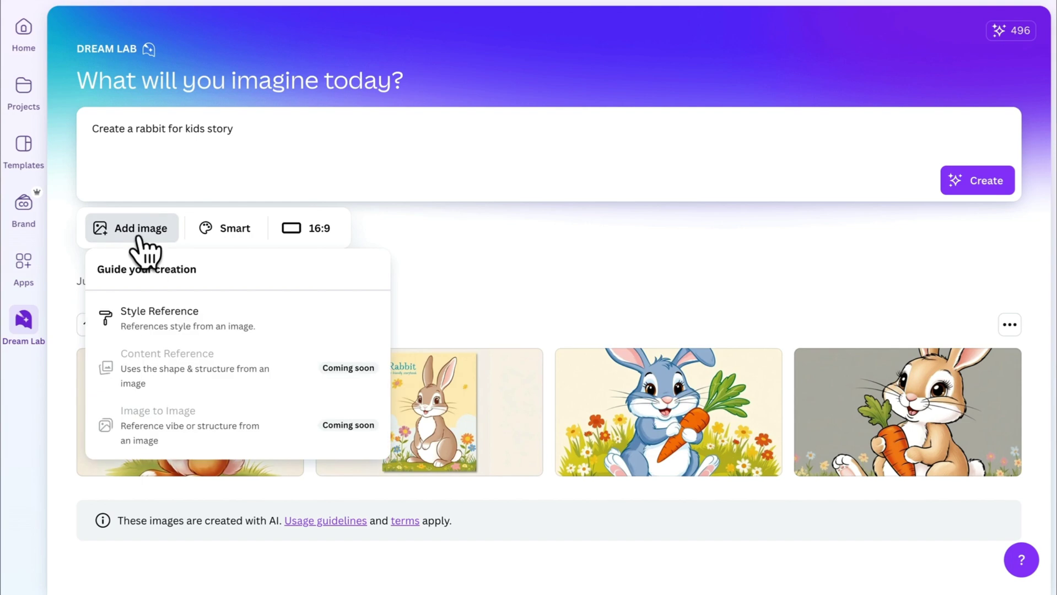
{"action": "left_click", "coordinate": [174, 319]}
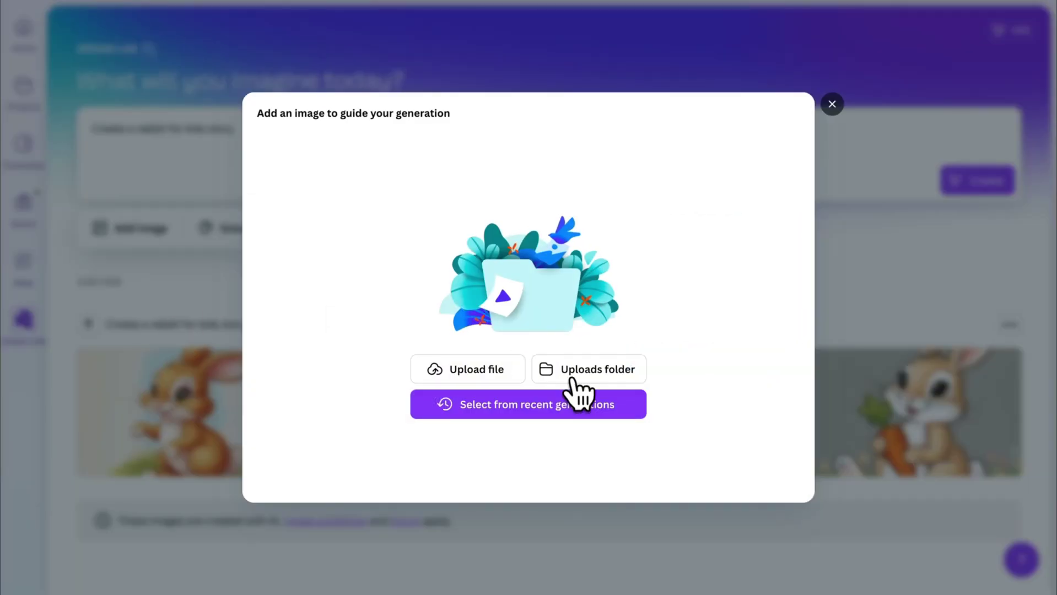
{"action": "left_click", "coordinate": [571, 427]}
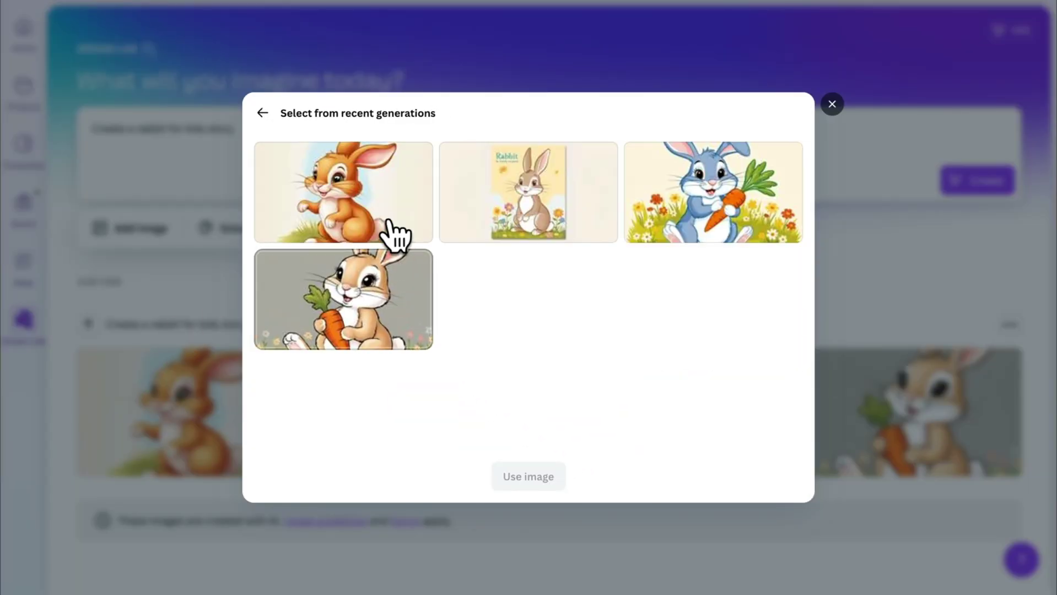
{"action": "left_click", "coordinate": [379, 227]}
{"action": "left_click", "coordinate": [539, 486]}
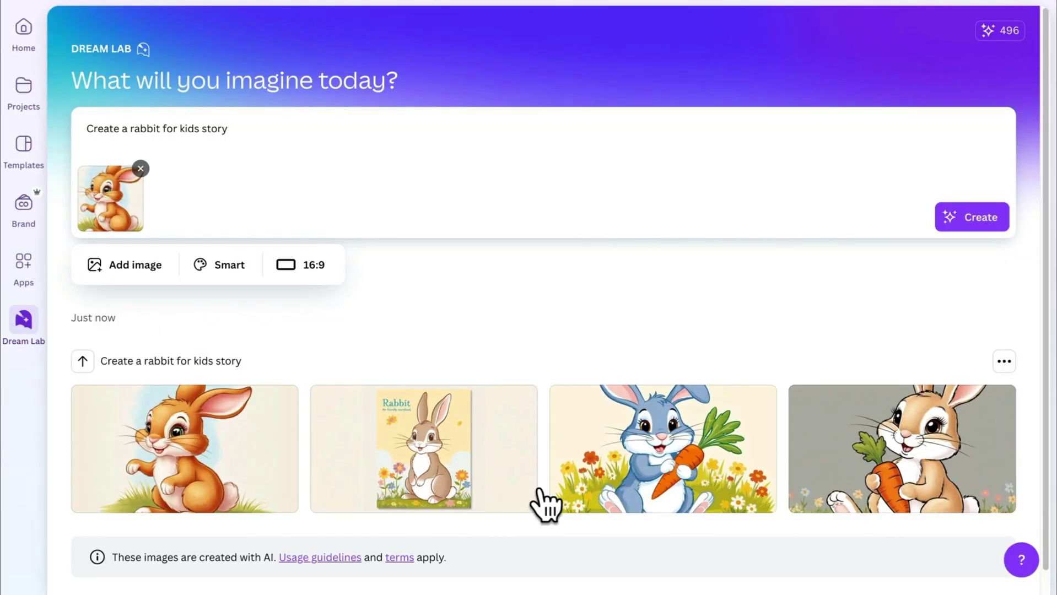
Rewrite the prompt and generate images of the rabbit copying other animals
{"action": "triple_click", "coordinate": [272, 145]}
{"action": "type", "text": "rabbit copy other animals"}
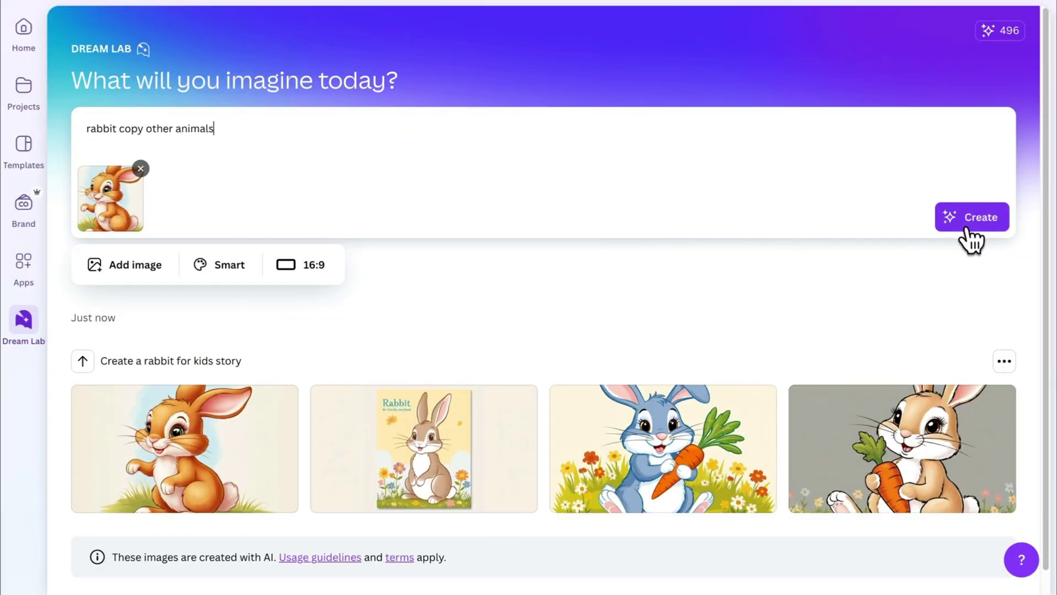
{"action": "left_click", "coordinate": [968, 231]}
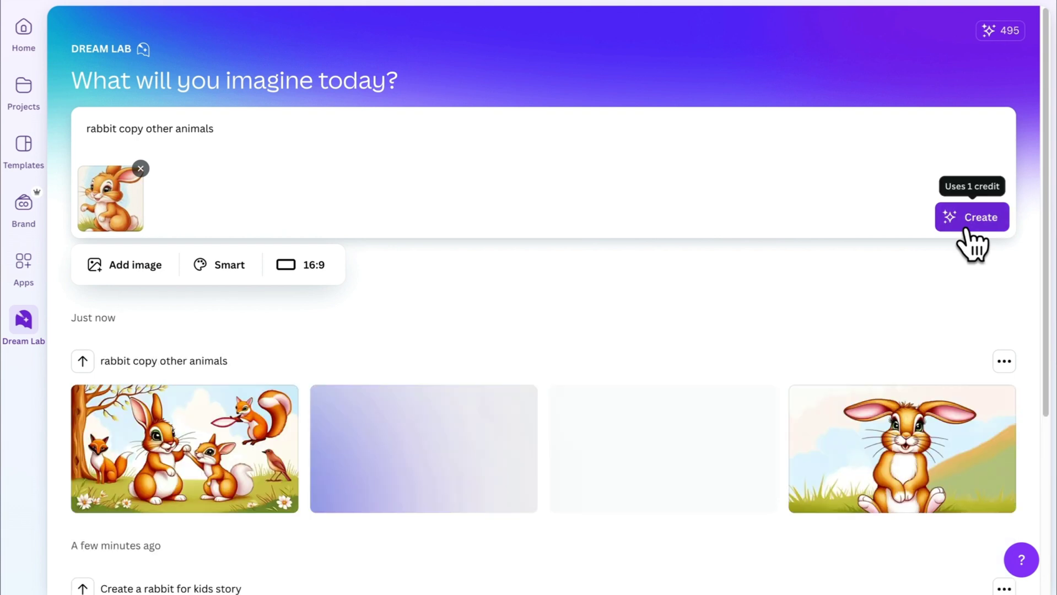
{"action": "mouse_move", "coordinate": [385, 460]}
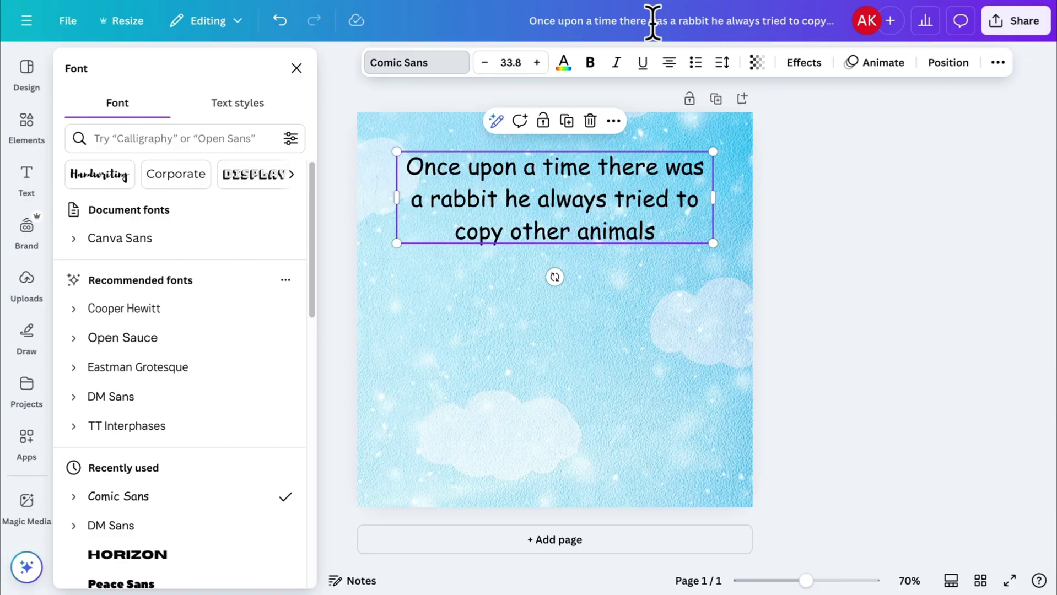
Paste the rabbit-with-monkey, lion and swans illustration, enlarged and centred below the opening line
{"action": "key", "text": "ctrl+v"}
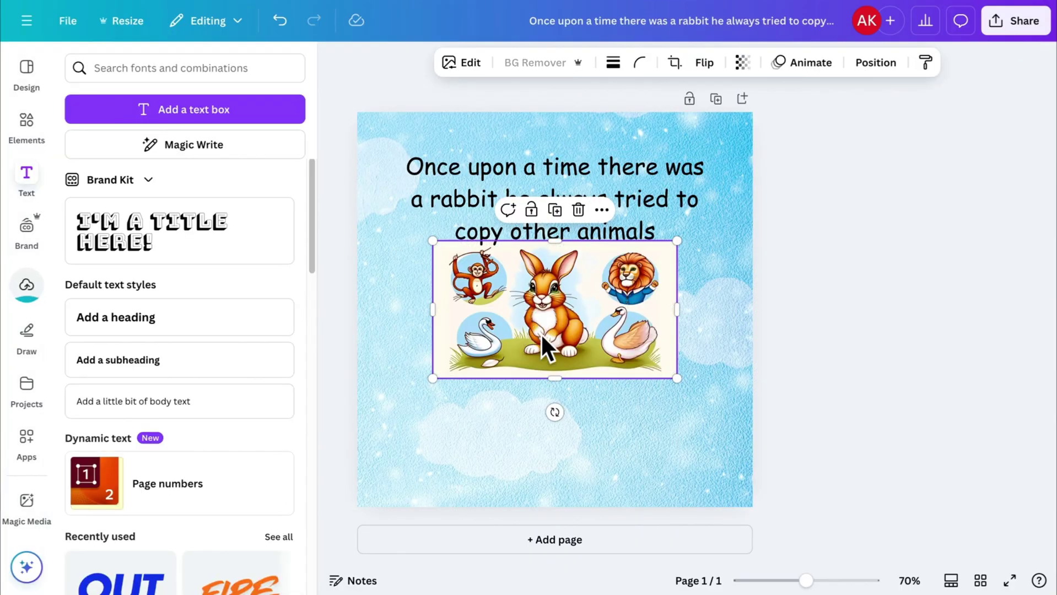
{"action": "left_click_drag", "start_coordinate": [543, 341], "coordinate": [543, 375]}
{"action": "left_click_drag", "start_coordinate": [430, 413], "coordinate": [361, 447]}
{"action": "left_click_drag", "start_coordinate": [677, 448], "coordinate": [740, 495]}
{"action": "left_click_drag", "start_coordinate": [580, 420], "coordinate": [588, 420]}
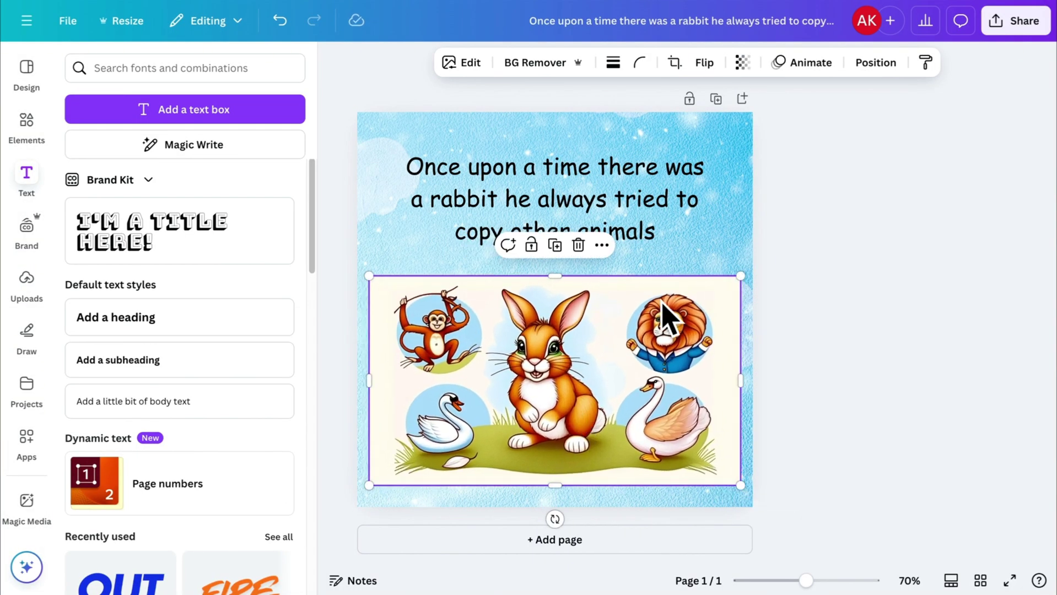
{"action": "left_click", "coordinate": [707, 262]}
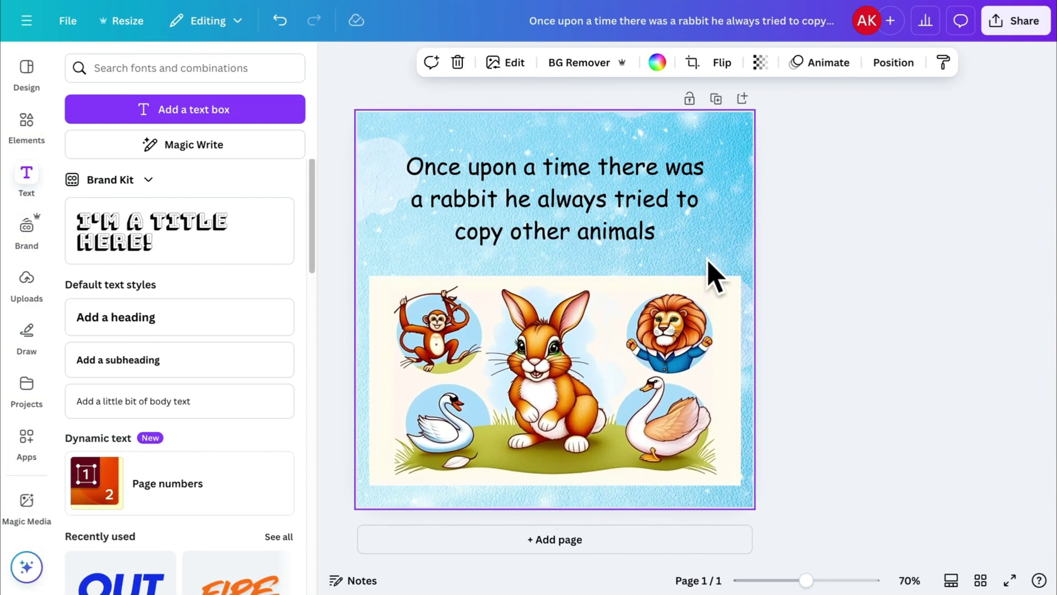
{"action": "left_click", "coordinate": [25, 144]}
Place the animals illustration inside a rounded rectangle frame from Basic shapes
{"action": "left_click", "coordinate": [267, 69]}
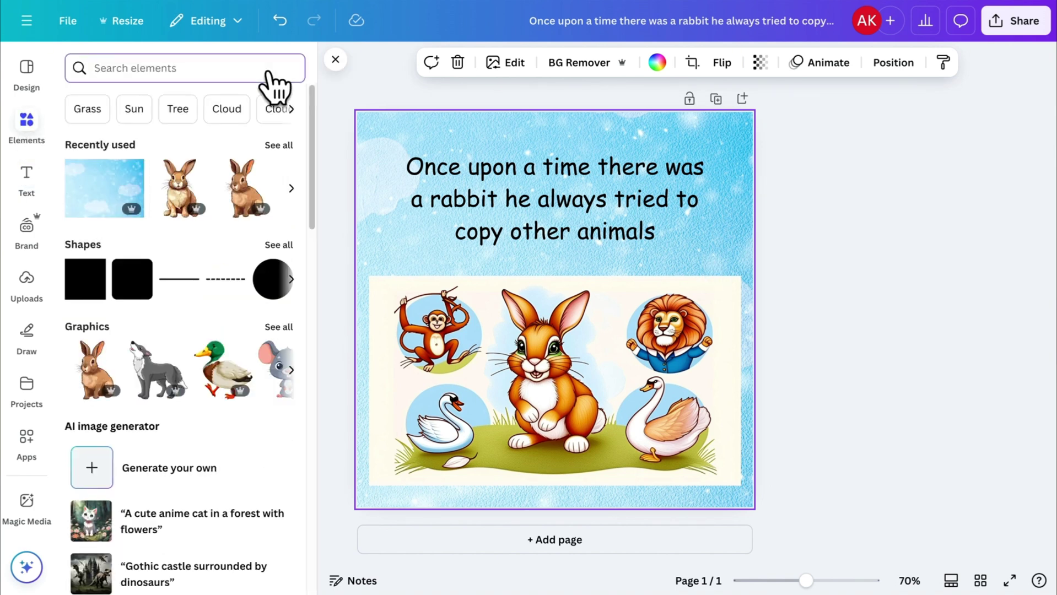
{"action": "scroll", "coordinate": [189, 292], "scroll_direction": "down", "scroll_amount": 20}
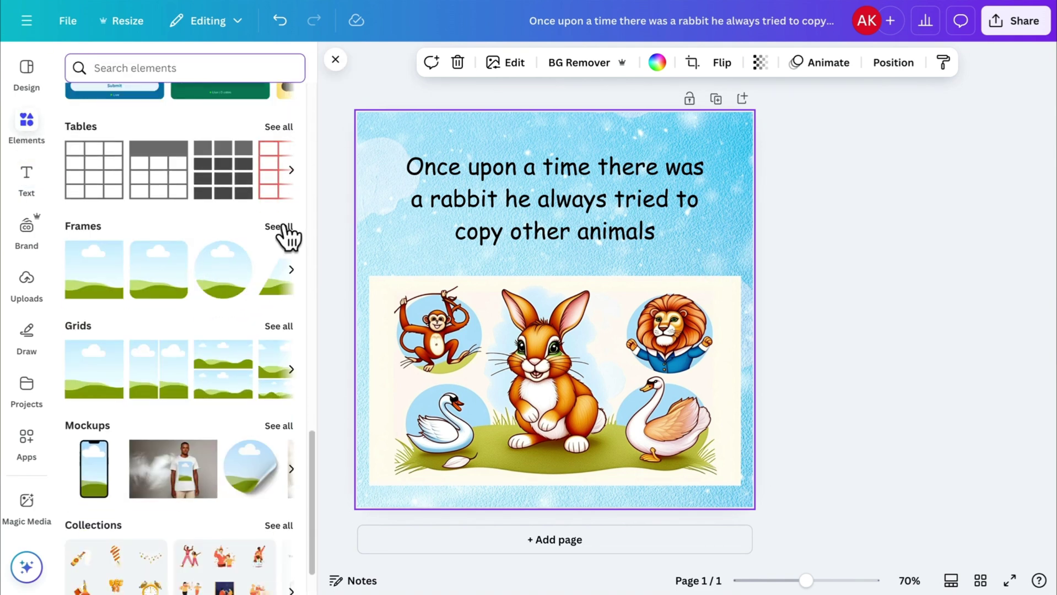
{"action": "left_click", "coordinate": [279, 226]}
{"action": "left_click", "coordinate": [277, 133]}
{"action": "left_click", "coordinate": [101, 131]}
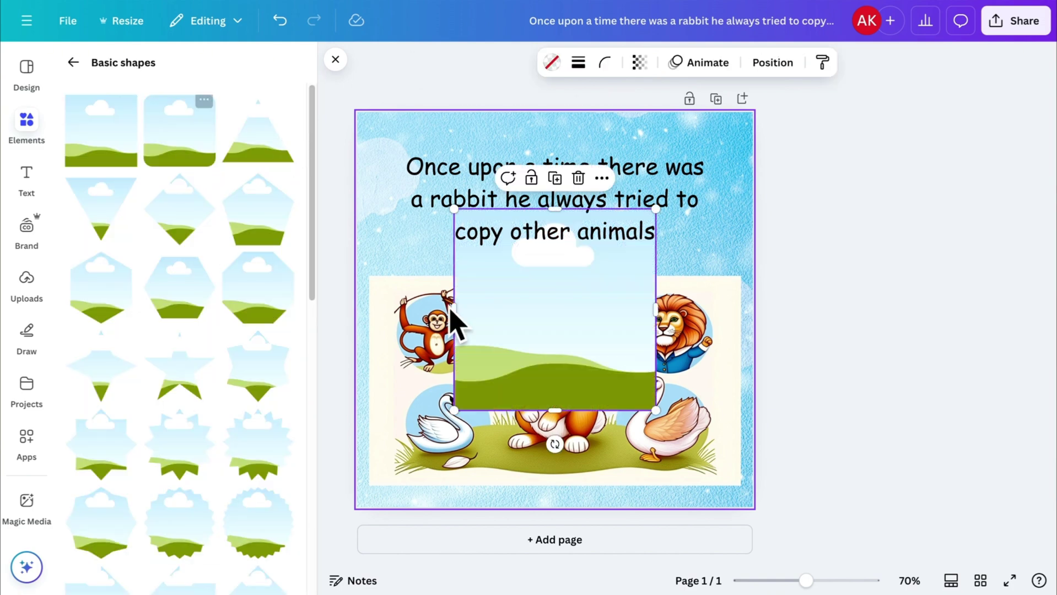
{"action": "left_click_drag", "start_coordinate": [452, 322], "coordinate": [420, 406]}
{"action": "left_click", "coordinate": [777, 420]}
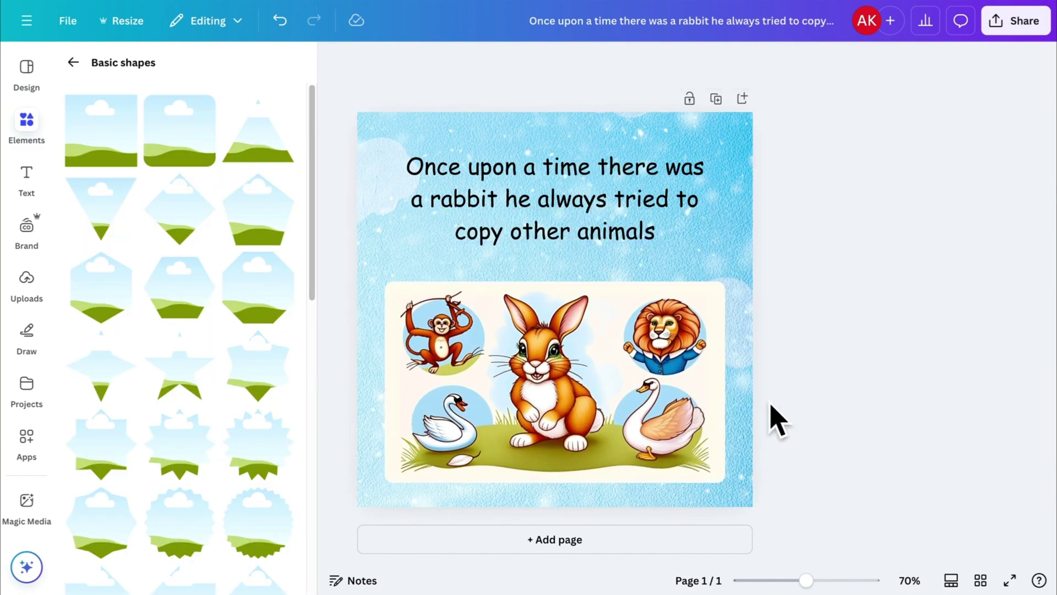
Duplicate the page as Page 2 and copy the story's second line from Notepad
{"action": "left_click", "coordinate": [613, 229]}
{"action": "left_click", "coordinate": [715, 99]}
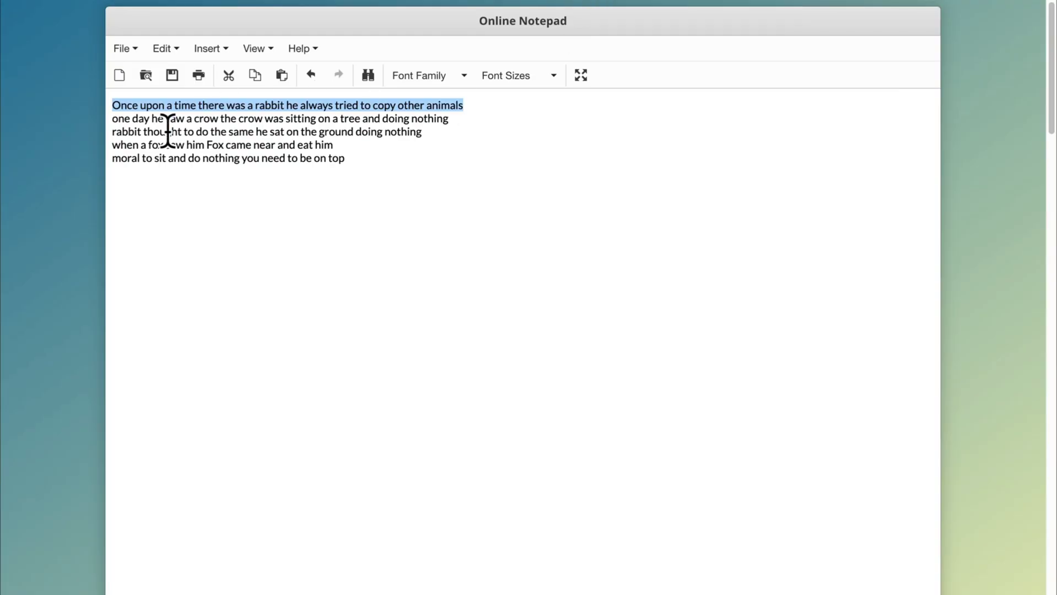
{"action": "double_click", "coordinate": [123, 119]}
{"action": "left_click", "coordinate": [449, 118], "text": "shift"}
{"action": "key", "text": "ctrl+c"}
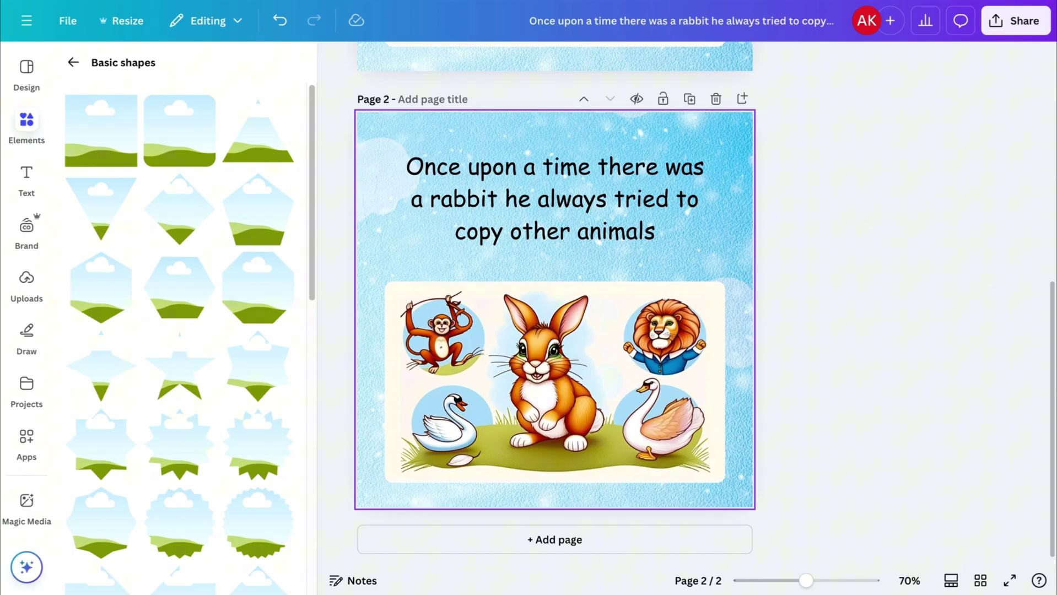
Replace the Page 2 story text with the pasted crow line
{"action": "left_click", "coordinate": [514, 208]}
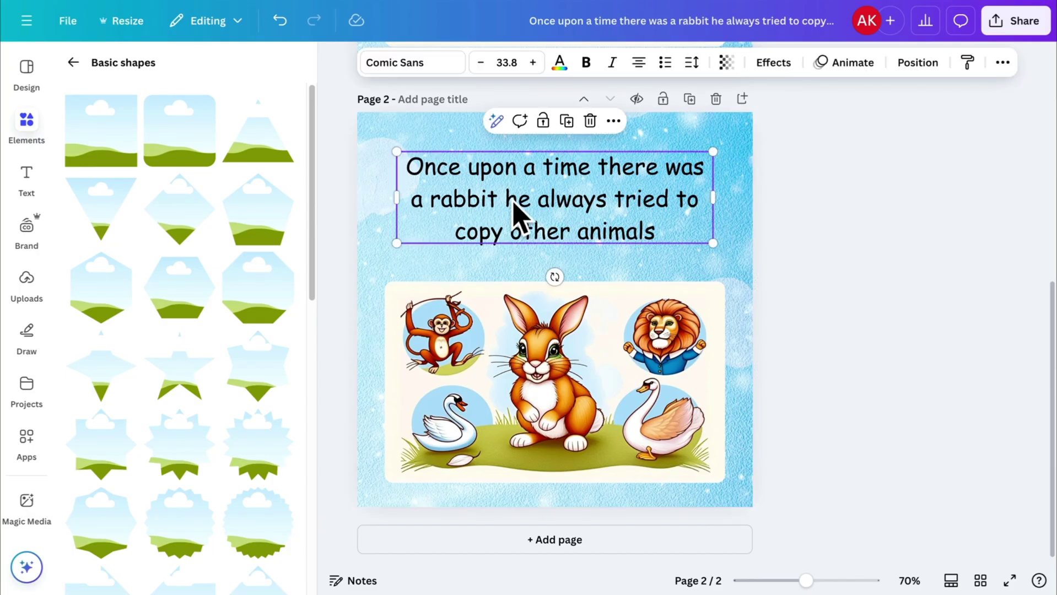
{"action": "key", "text": "ctrl+a"}
{"action": "key", "text": "ctrl+v"}
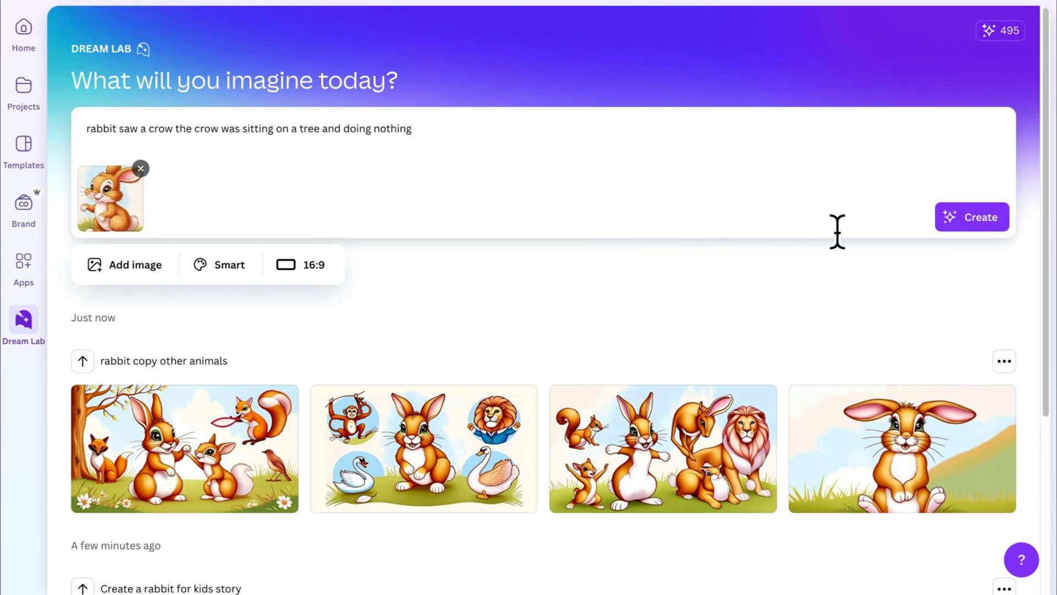
Generate two sets of rabbit-and-crow-on-a-tree images in Dream Lab and review them
{"action": "left_click", "coordinate": [956, 221]}
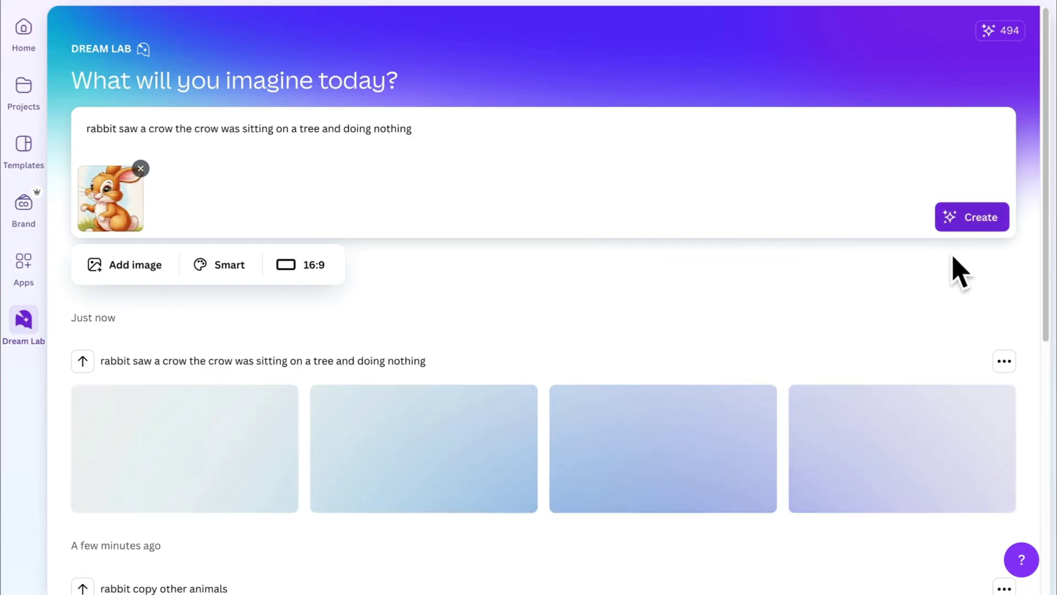
{"action": "scroll", "coordinate": [455, 526], "scroll_direction": "down", "scroll_amount": 3}
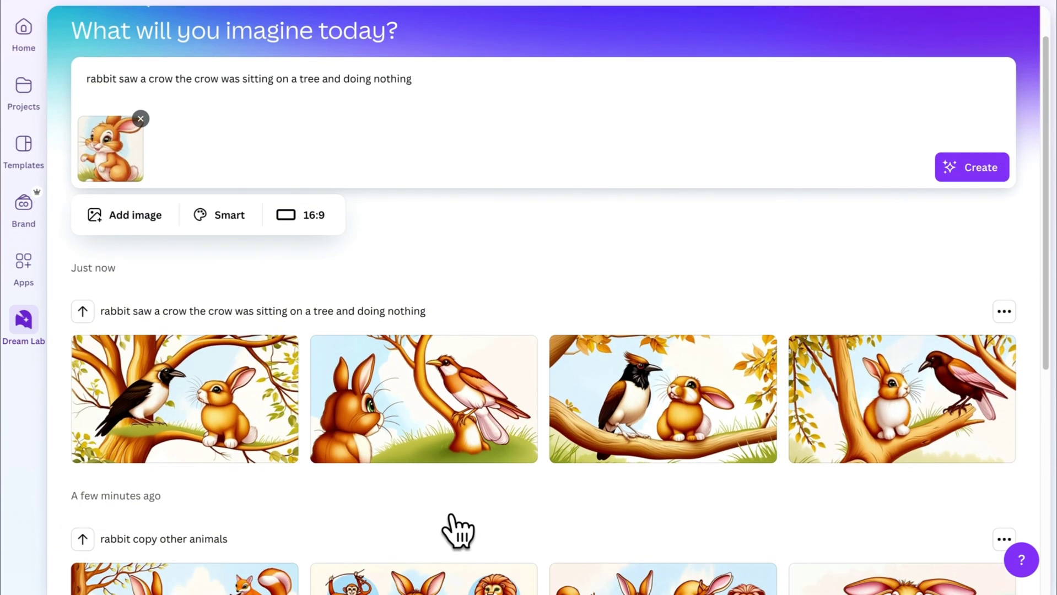
{"action": "scroll", "coordinate": [455, 526], "scroll_direction": "up", "scroll_amount": 3}
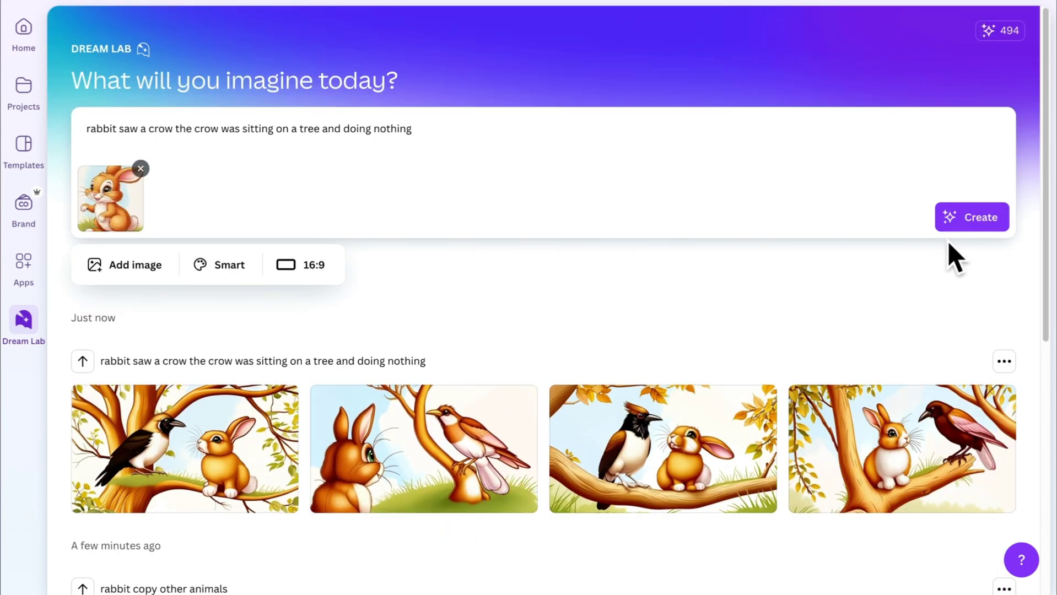
{"action": "left_click", "coordinate": [968, 228]}
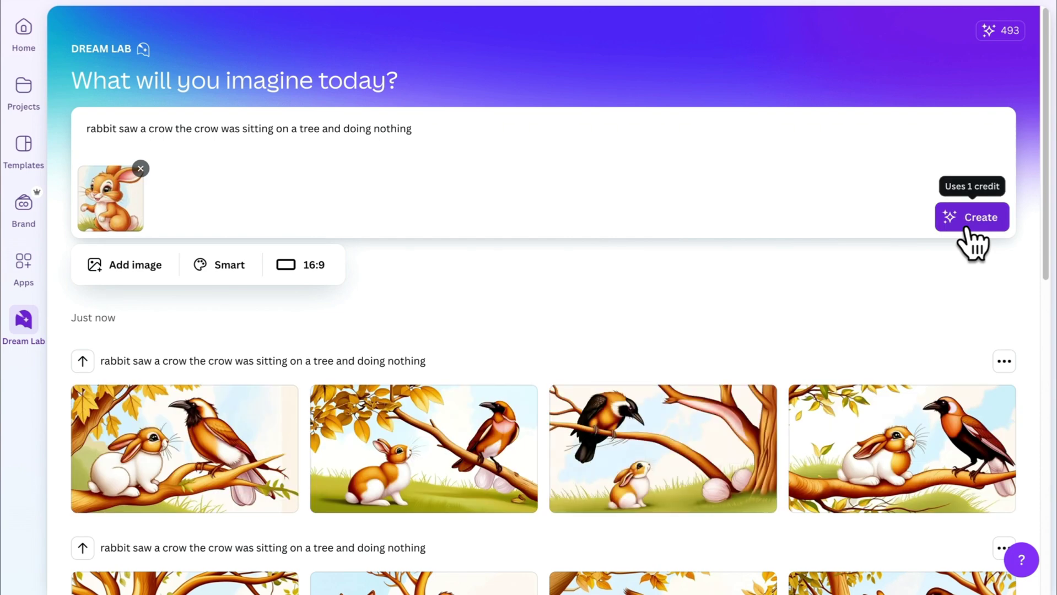
{"action": "scroll", "coordinate": [968, 228], "scroll_direction": "down", "scroll_amount": 3}
{"action": "scroll", "coordinate": [973, 242], "scroll_direction": "down", "scroll_amount": 2}
{"action": "mouse_move", "coordinate": [333, 479]}
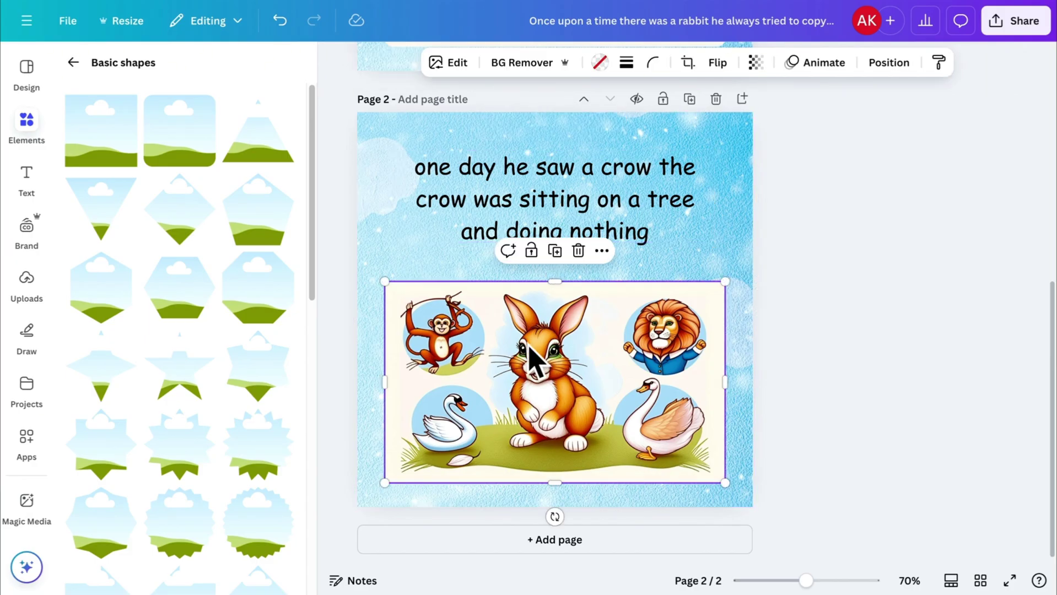
Replace the Page 2 picture with a generated rabbit-and-crow image
{"action": "left_click_drag", "start_coordinate": [606, 240], "coordinate": [515, 375]}
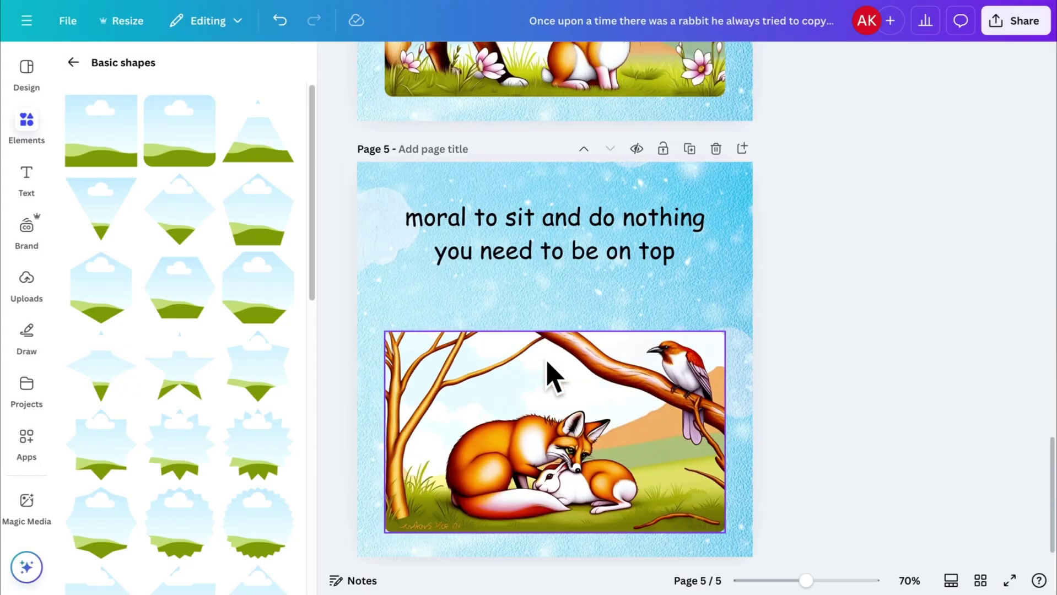
{"action": "scroll", "coordinate": [548, 370], "scroll_direction": "up", "scroll_amount": 15}
{"action": "scroll", "coordinate": [548, 370], "scroll_direction": "up", "scroll_amount": 15}
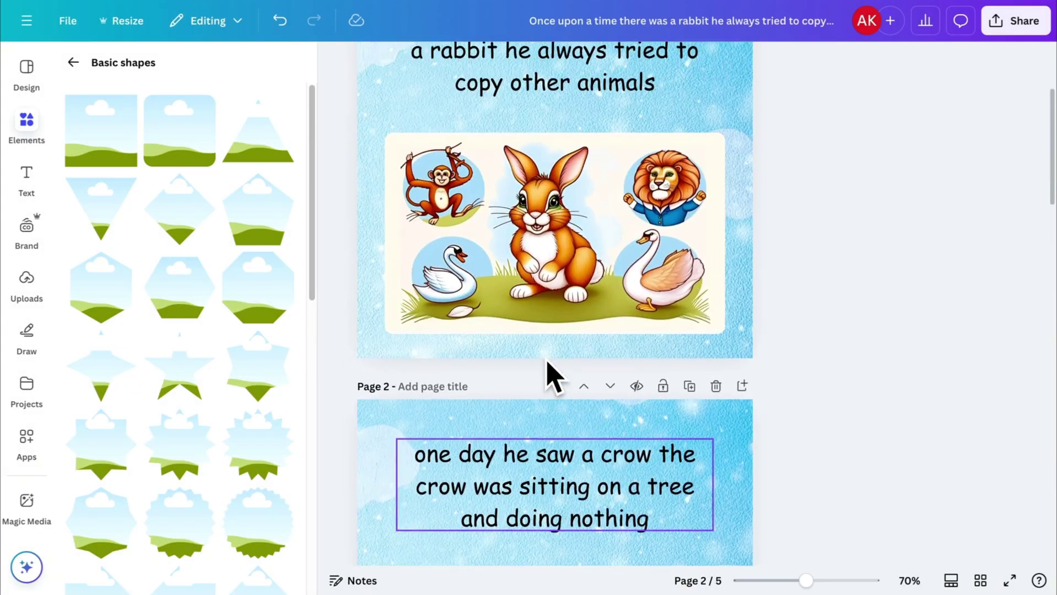
Search the Frames library for 'blob' frame shapes
{"action": "left_click", "coordinate": [75, 63]}
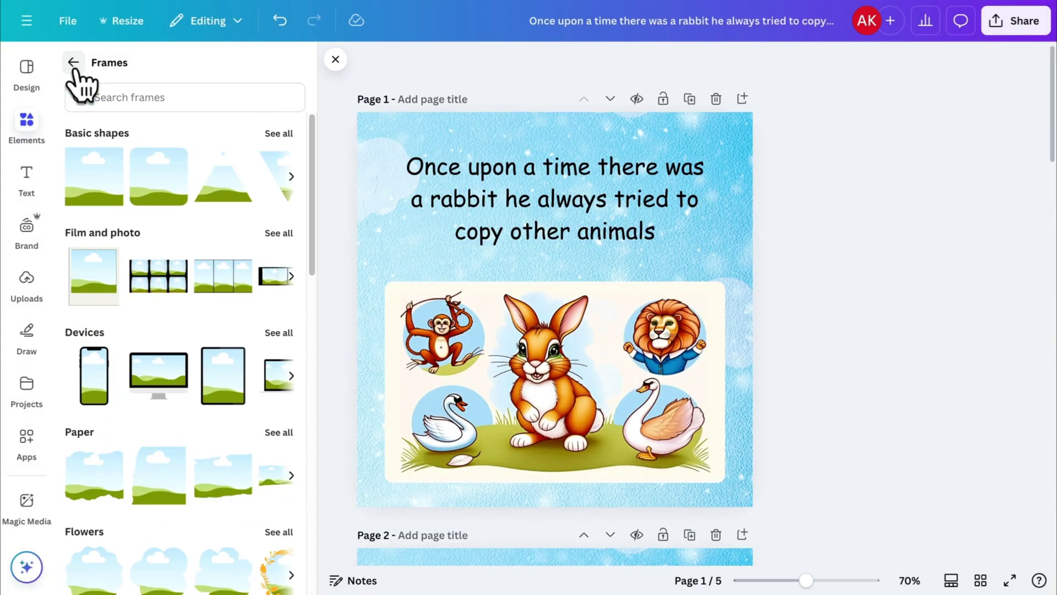
{"action": "left_click", "coordinate": [113, 88]}
{"action": "type", "text": "blob frames"}
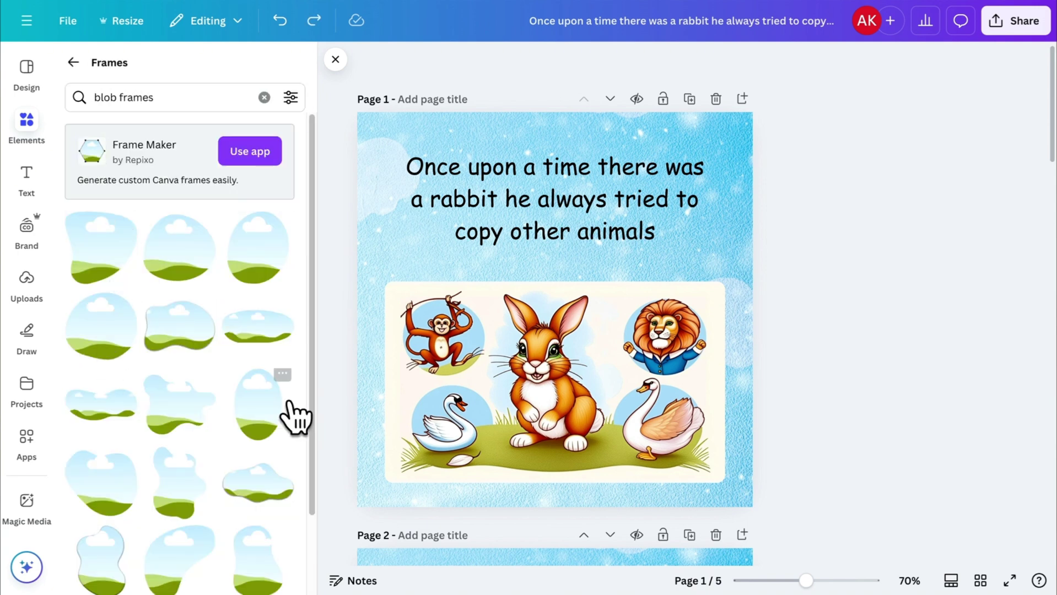
{"action": "scroll", "coordinate": [294, 418], "scroll_direction": "down", "scroll_amount": 5}
{"action": "scroll", "coordinate": [231, 342], "scroll_direction": "up", "scroll_amount": 5}
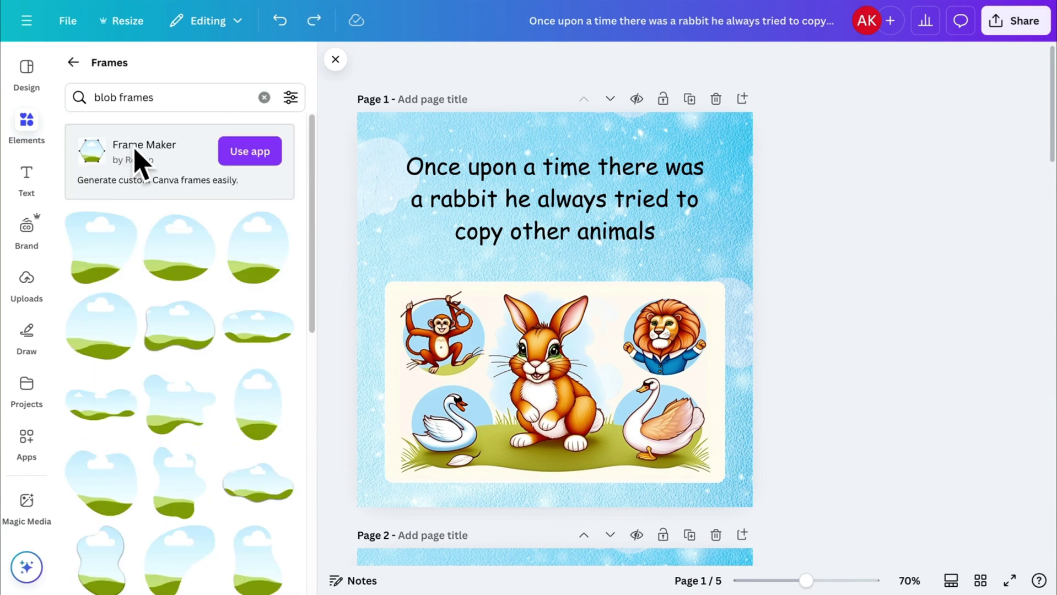
Build a custom frame in Frame Maker, add it to the page, then delete it
{"action": "left_click", "coordinate": [244, 159]}
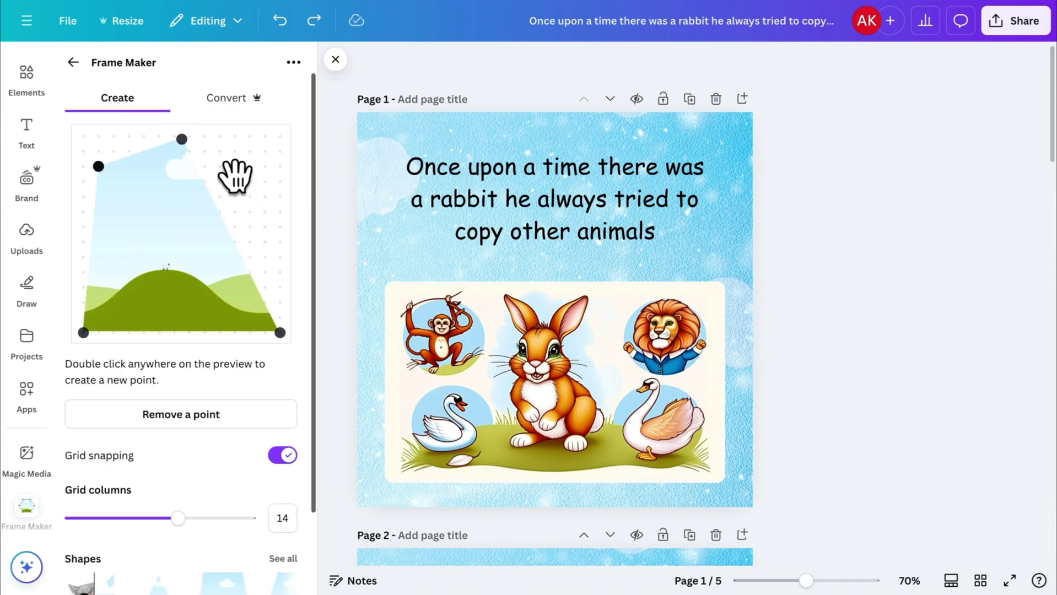
{"action": "double_click", "coordinate": [251, 176]}
{"action": "left_click_drag", "start_coordinate": [279, 332], "coordinate": [249, 333]}
{"action": "scroll", "coordinate": [229, 464], "scroll_direction": "down", "scroll_amount": 2}
{"action": "left_click", "coordinate": [181, 568]}
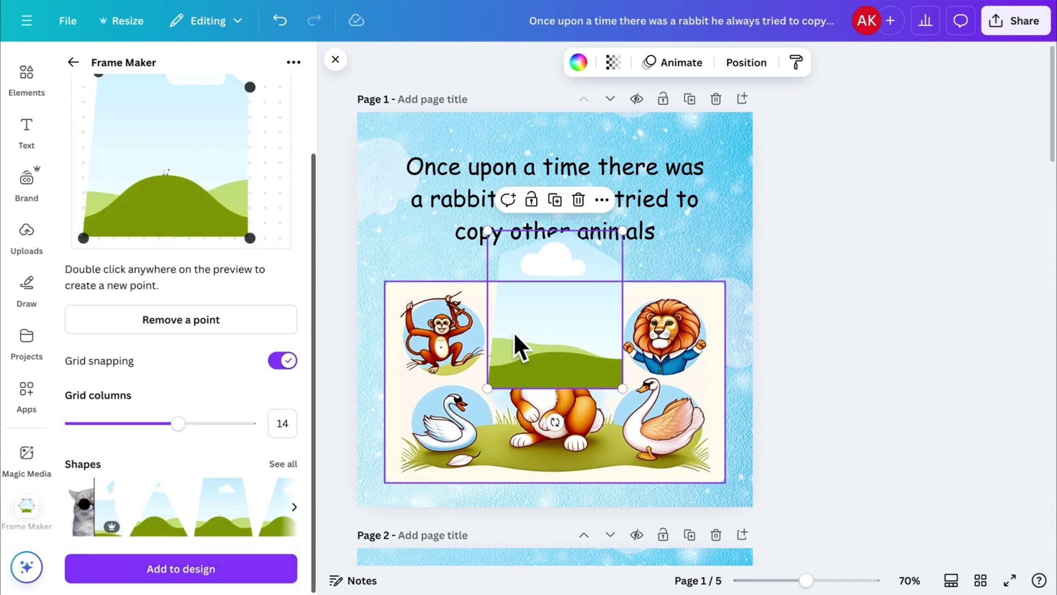
{"action": "left_click_drag", "start_coordinate": [516, 346], "coordinate": [677, 318]}
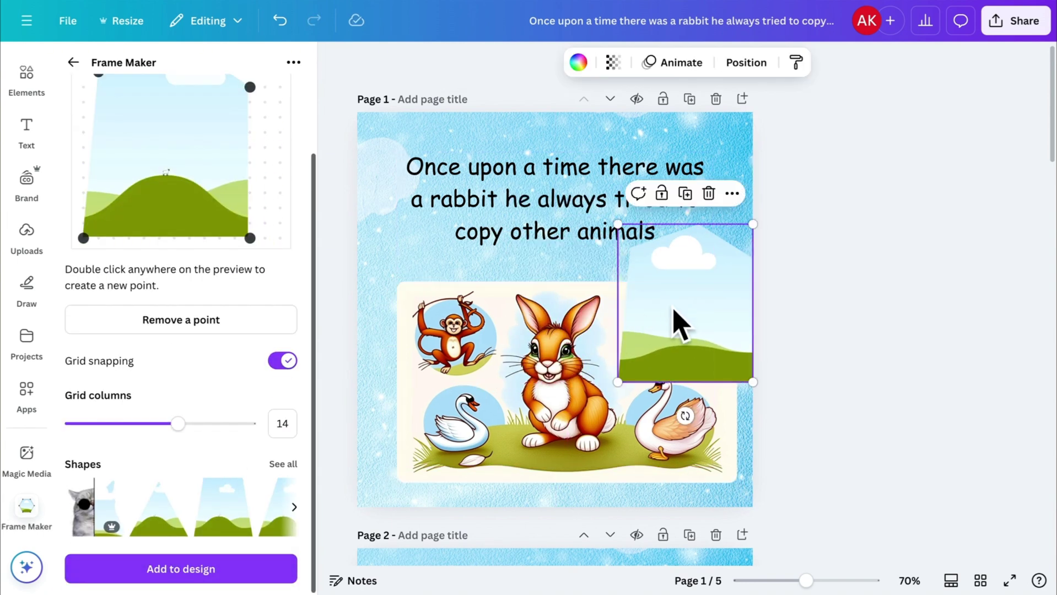
{"action": "left_click", "coordinate": [709, 193]}
{"action": "scroll", "coordinate": [177, 295], "scroll_direction": "up", "scroll_amount": 2}
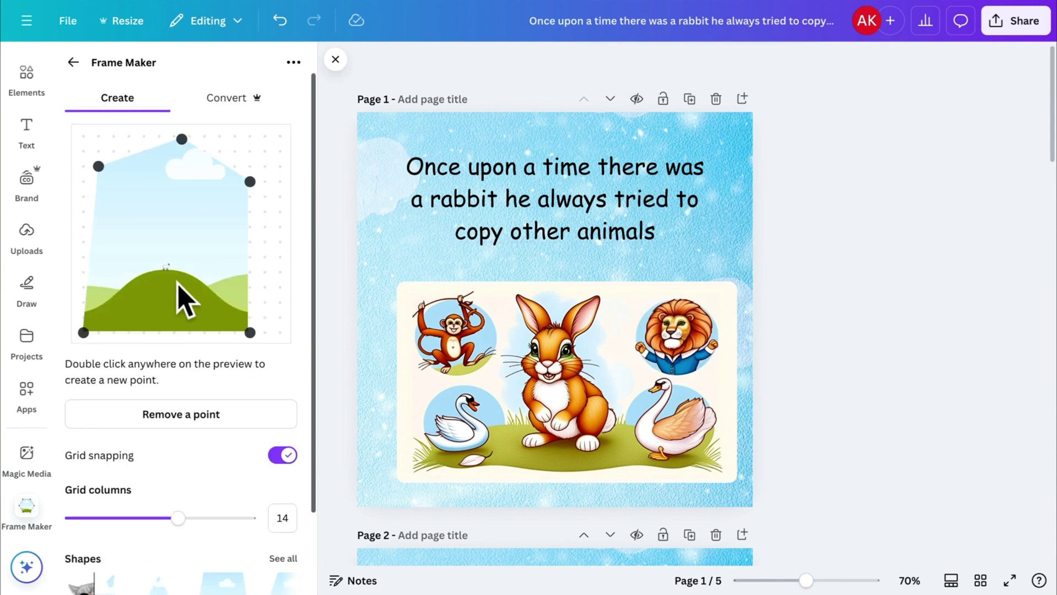
Nudge the page 1 animals illustration slightly left into place
{"action": "left_click", "coordinate": [484, 403]}
{"action": "left_click_drag", "start_coordinate": [485, 403], "coordinate": [473, 404]}
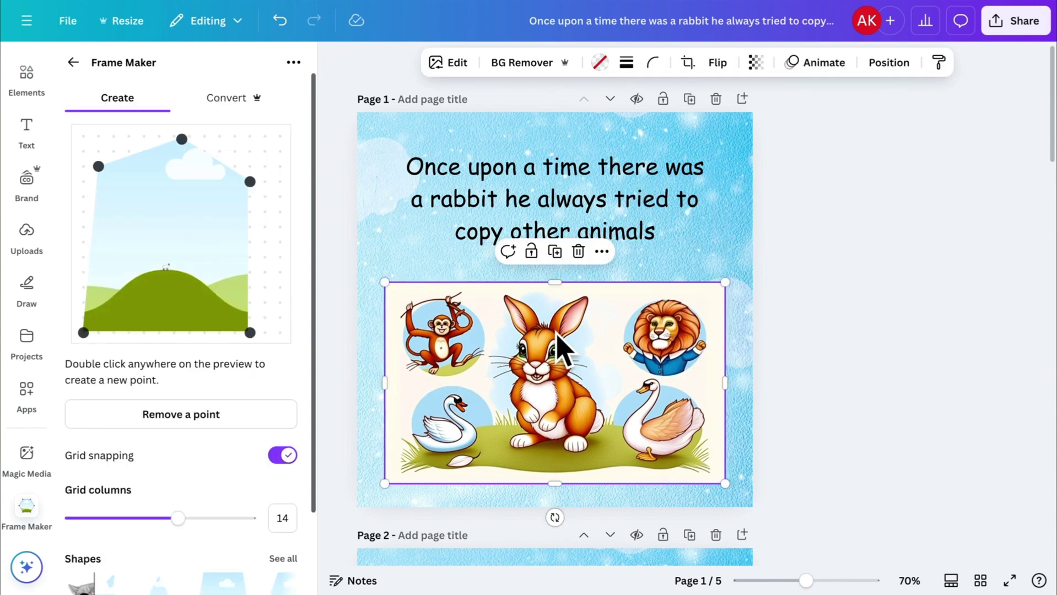
{"action": "left_click", "coordinate": [837, 358]}
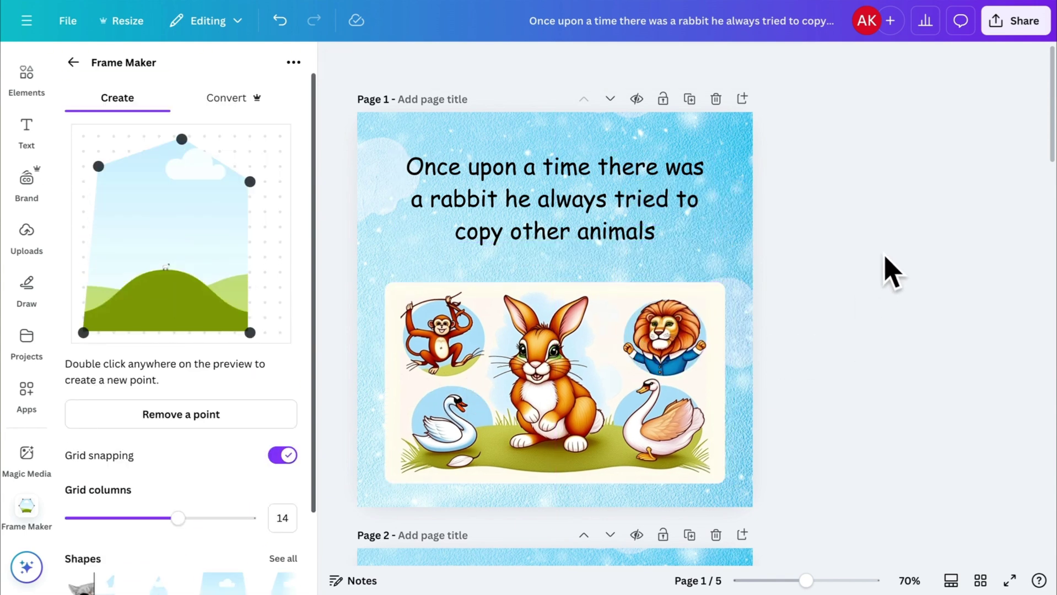
Start publishing to Simplebooklet Flip from Share and connect an account
{"action": "left_click", "coordinate": [1015, 22]}
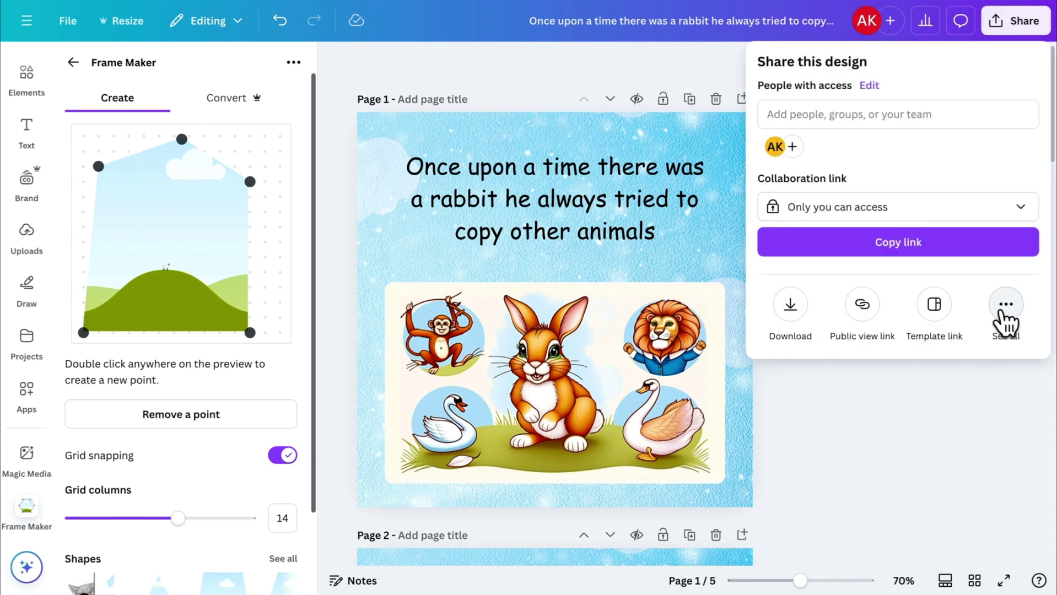
{"action": "left_click", "coordinate": [1004, 323]}
{"action": "scroll", "coordinate": [896, 349], "scroll_direction": "down", "scroll_amount": 10}
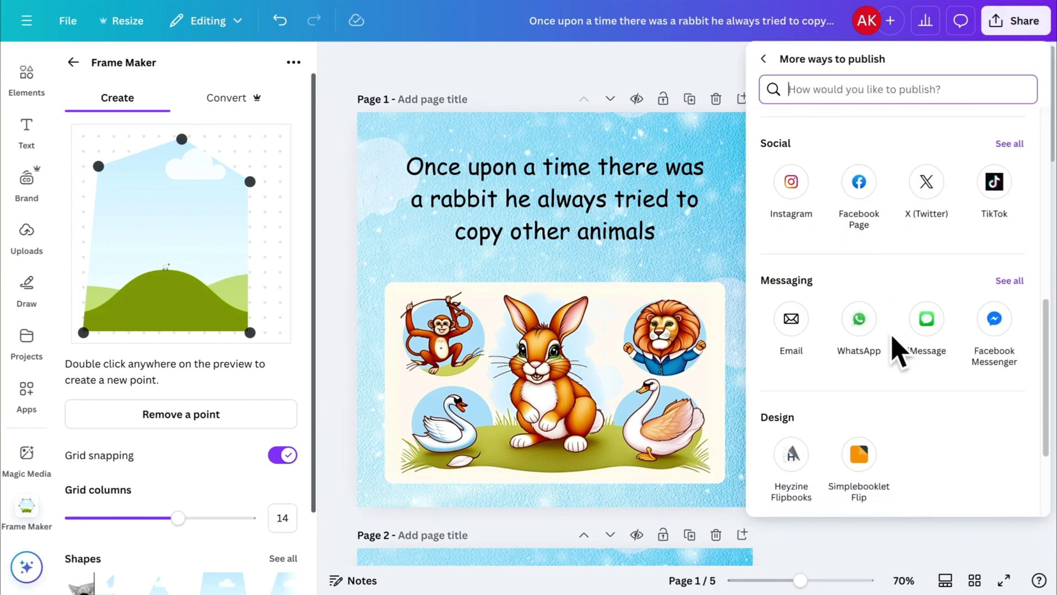
{"action": "left_click", "coordinate": [863, 318]}
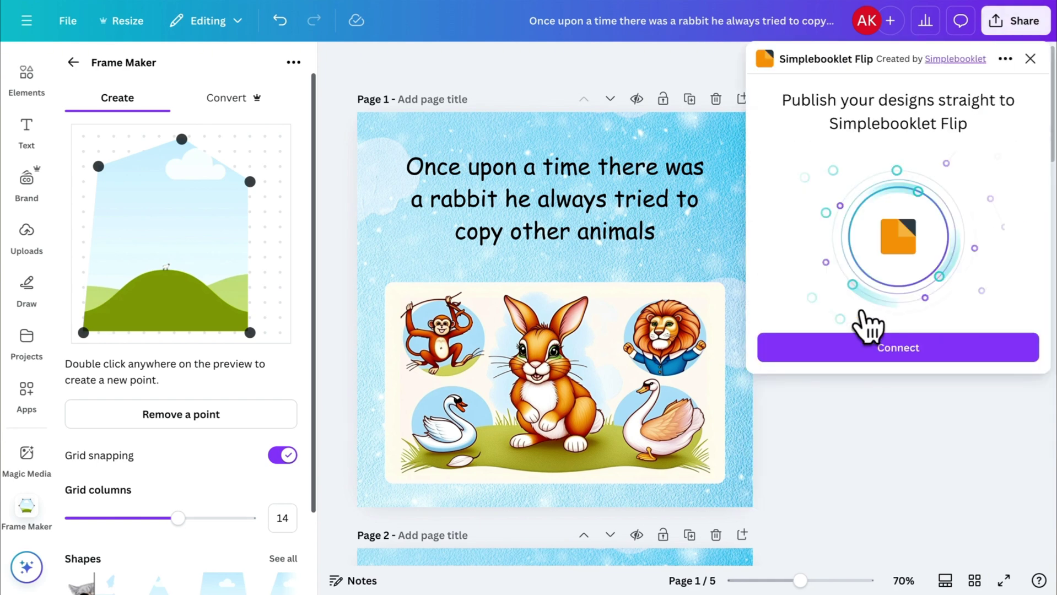
{"action": "left_click", "coordinate": [880, 349]}
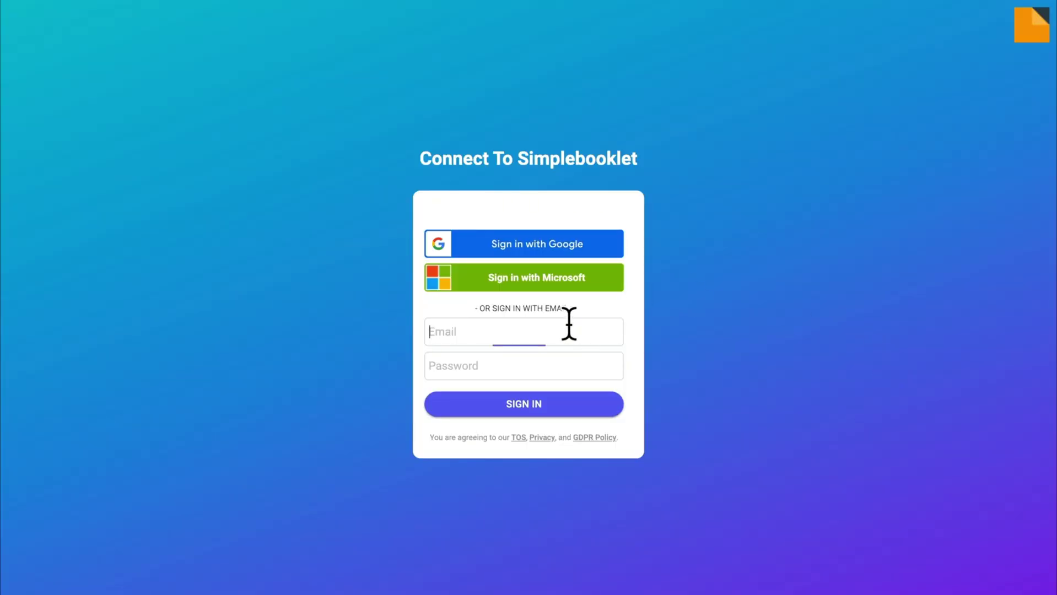
Sign in to Simplebooklet and export all five Canva pages to it
{"action": "right_click", "coordinate": [1026, 44]}
{"action": "key", "text": "Escape"}
{"action": "left_click", "coordinate": [472, 332]}
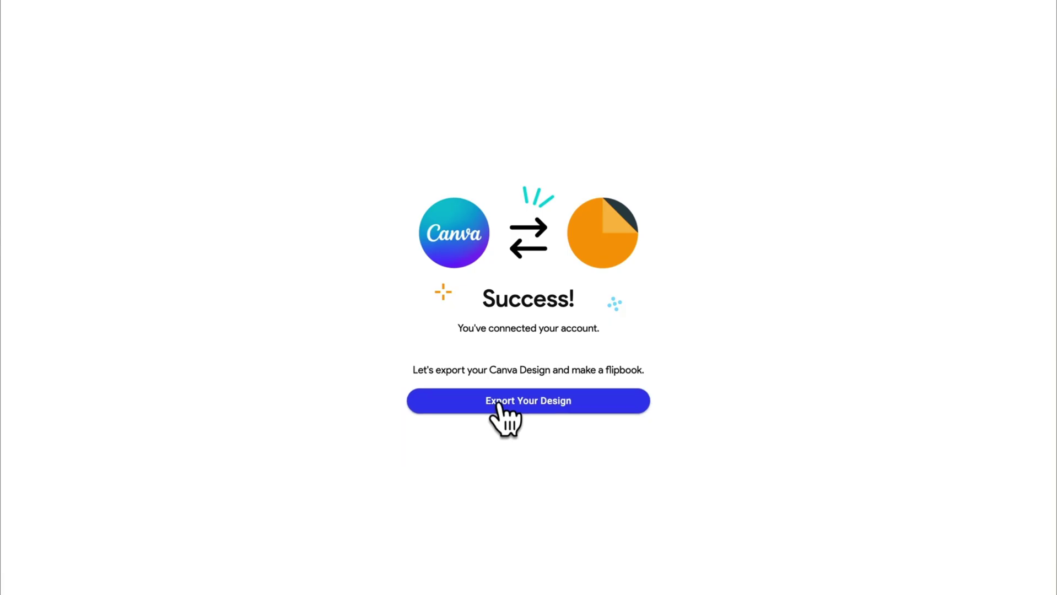
{"action": "left_click", "coordinate": [498, 405]}
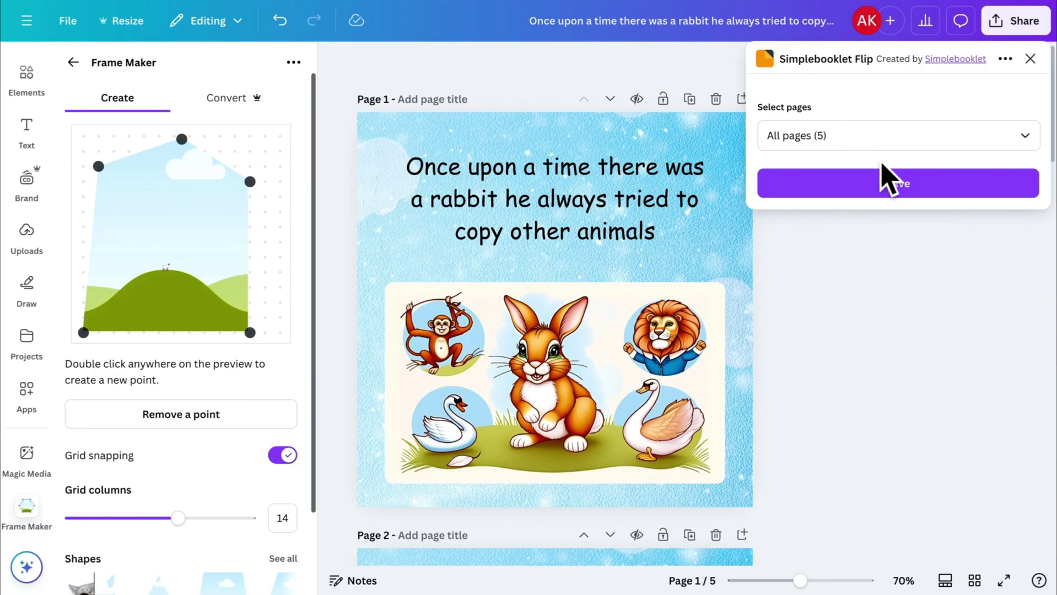
{"action": "left_click", "coordinate": [889, 183]}
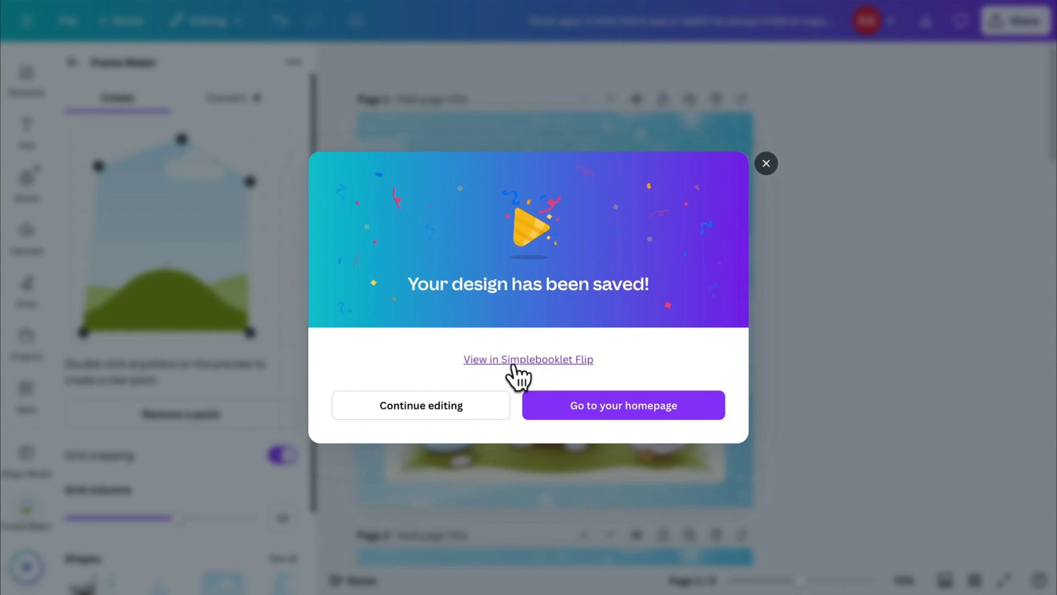
Title the booklet 'Rabbit story' in Simplebooklet Flip, convert it, and close the preview
{"action": "left_click", "coordinate": [512, 364]}
{"action": "triple_click", "coordinate": [328, 175]}
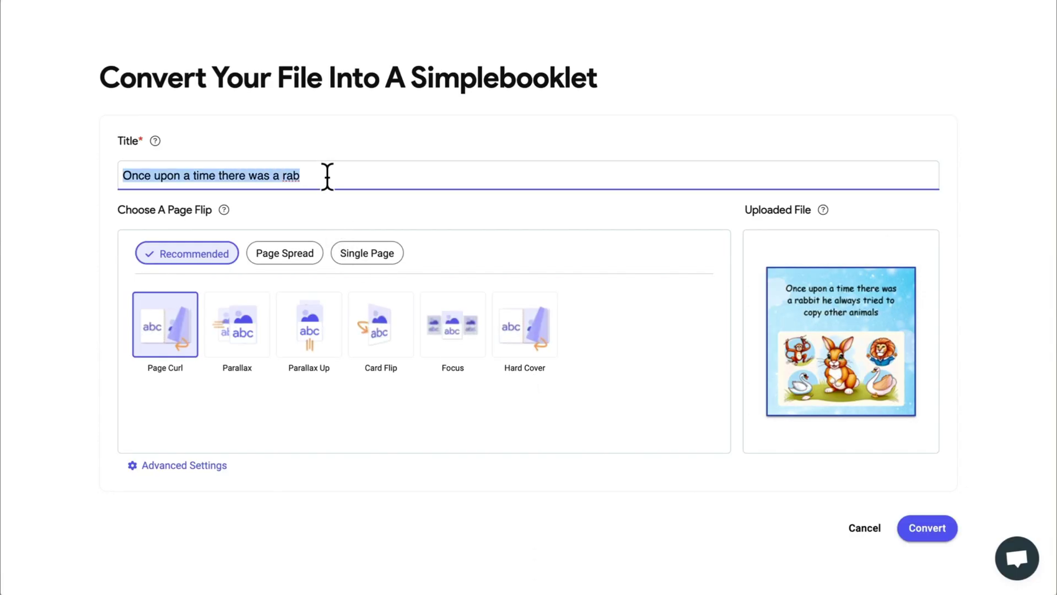
{"action": "type", "text": "Rabbit story"}
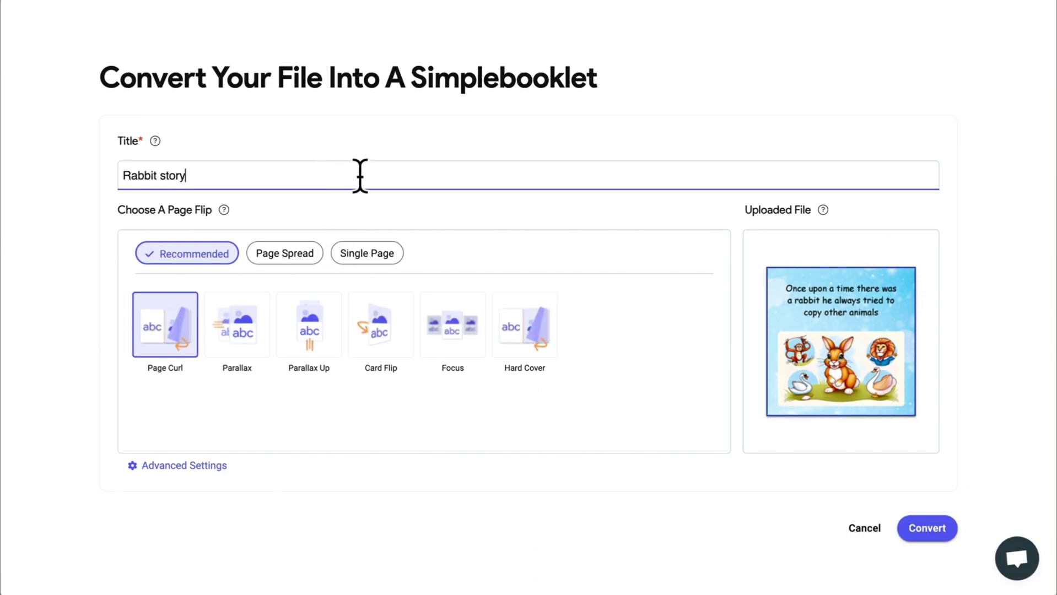
{"action": "left_click", "coordinate": [932, 533]}
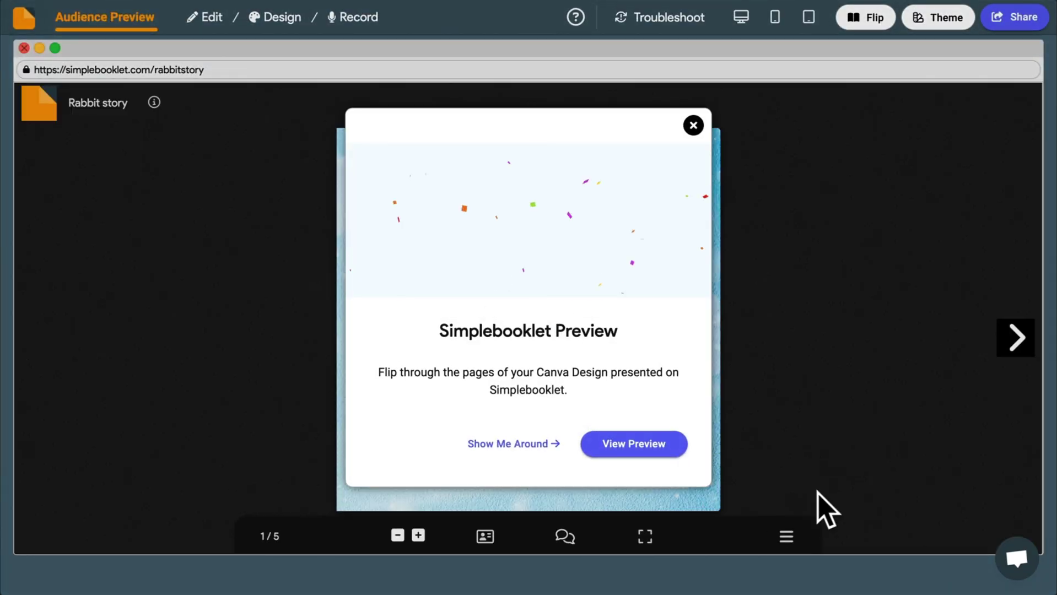
{"action": "left_click", "coordinate": [694, 126]}
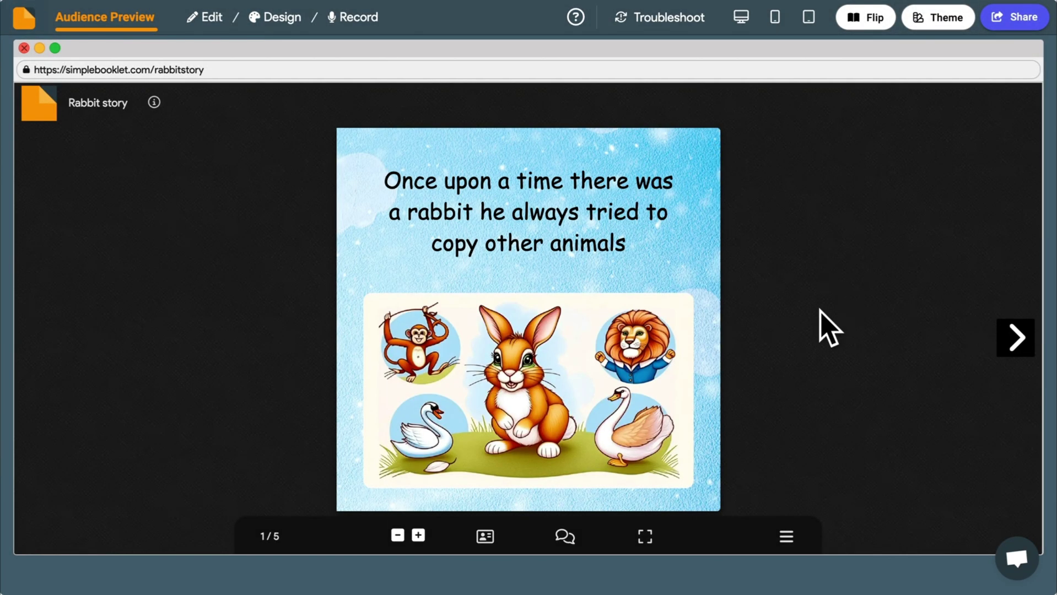
Flip forward through the Rabbit story spreads, then back to the crow spread
{"action": "left_click", "coordinate": [1017, 353]}
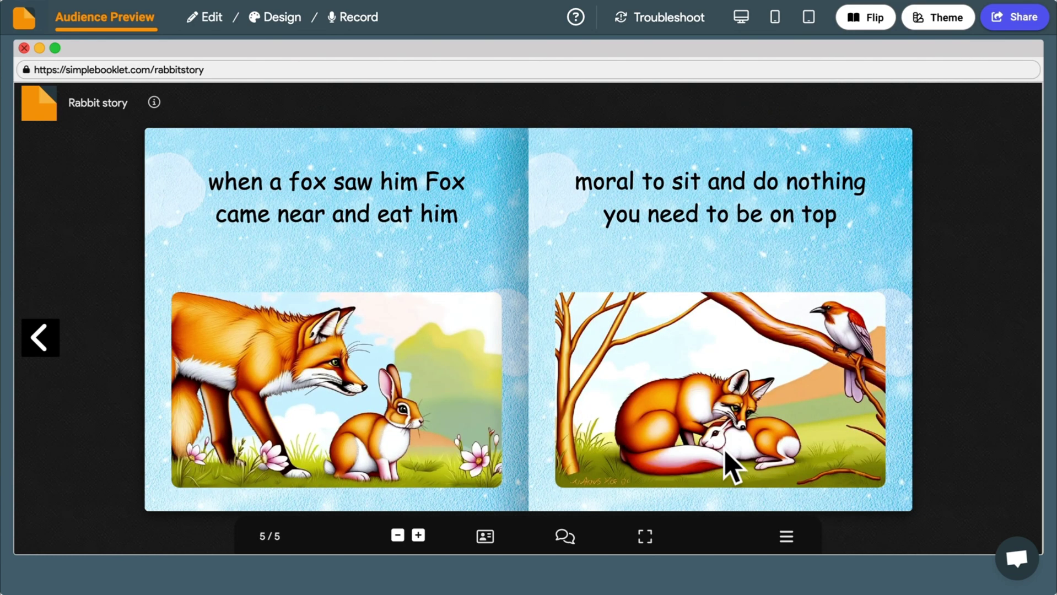
{"action": "left_click", "coordinate": [49, 344]}
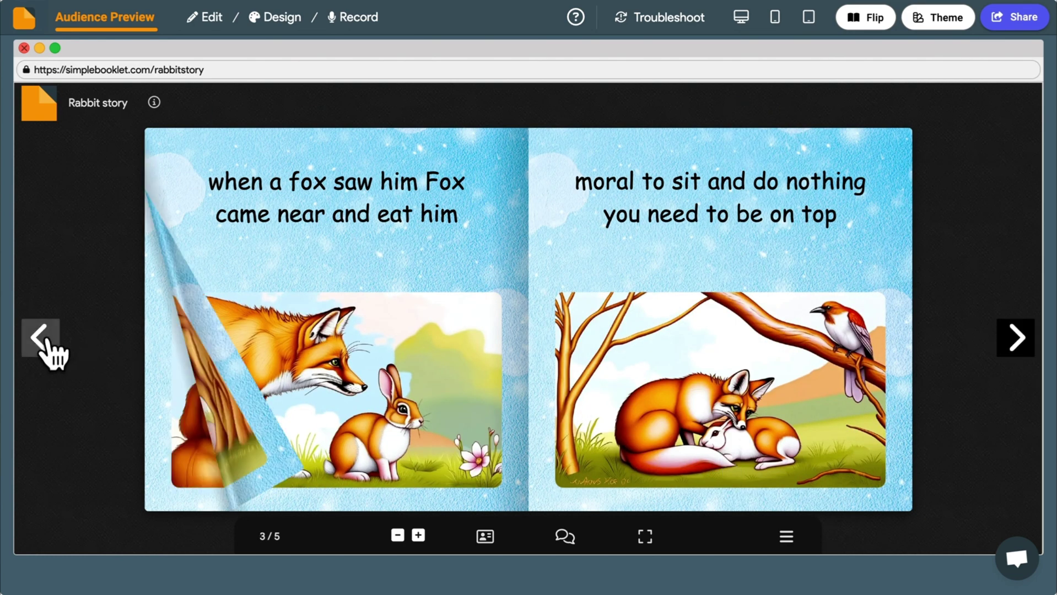